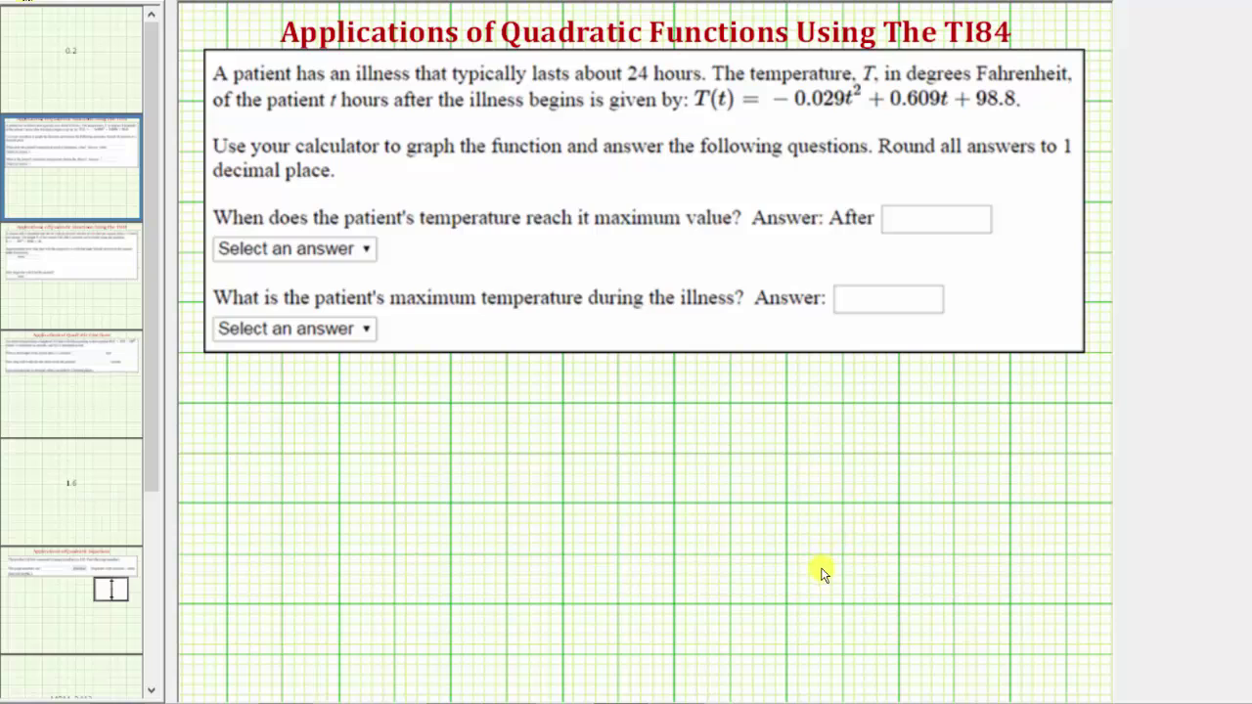
Sketch an arrowed downward parabola with a vertex dot labelled Vertex (t, T(t)), then switch to TI-SmartView
mouse_move(732, 591)
mouse_down()
mouse_move(754, 505)
mouse_move(827, 428)
mouse_move(870, 505)
mouse_move(883, 597)
mouse_move(894, 573)
mouse_up()
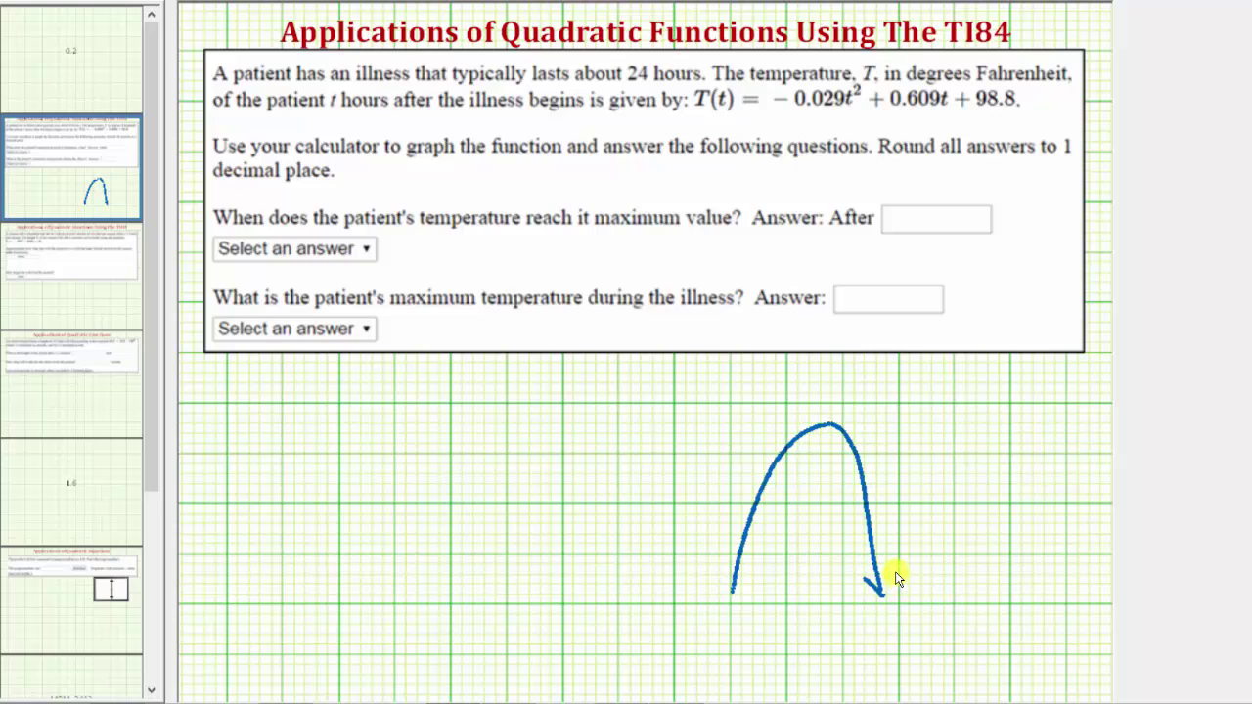
drag(721, 577, 753, 573)
click(828, 424)
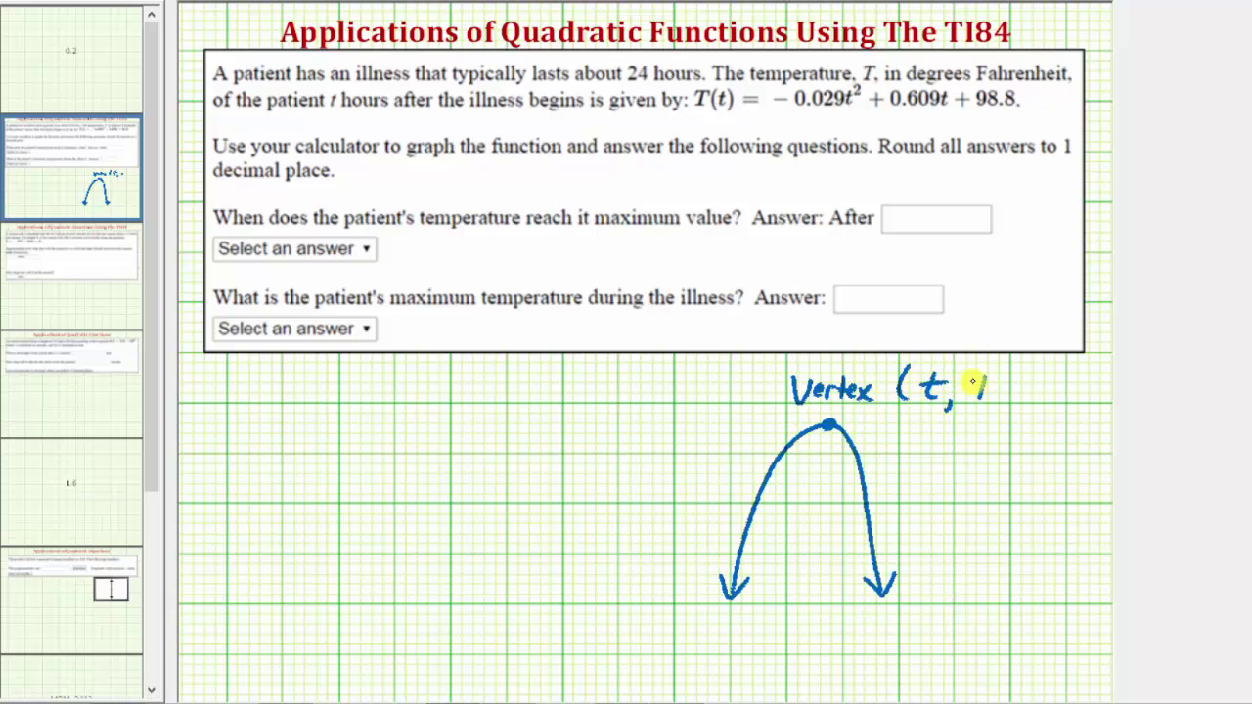
mouse_move(1013, 387)
mouse_down()
mouse_move(1056, 378)
mouse_move(1062, 399)
mouse_up()
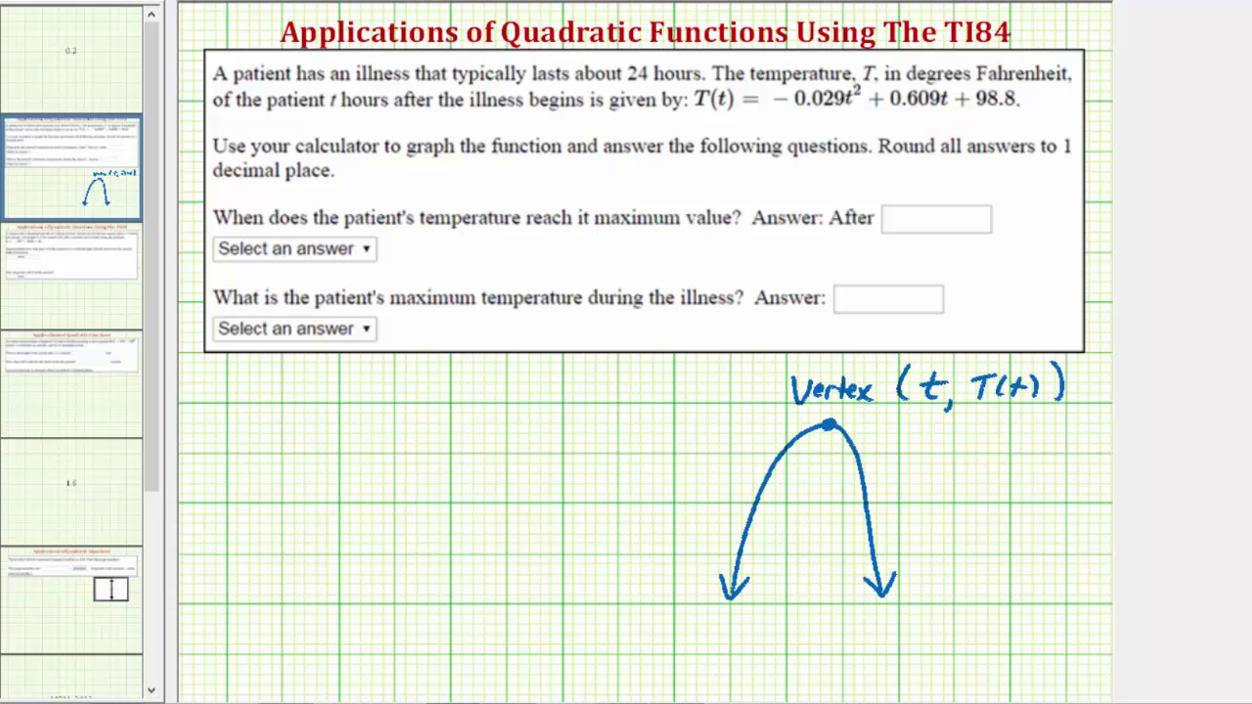
key(alt+Tab)
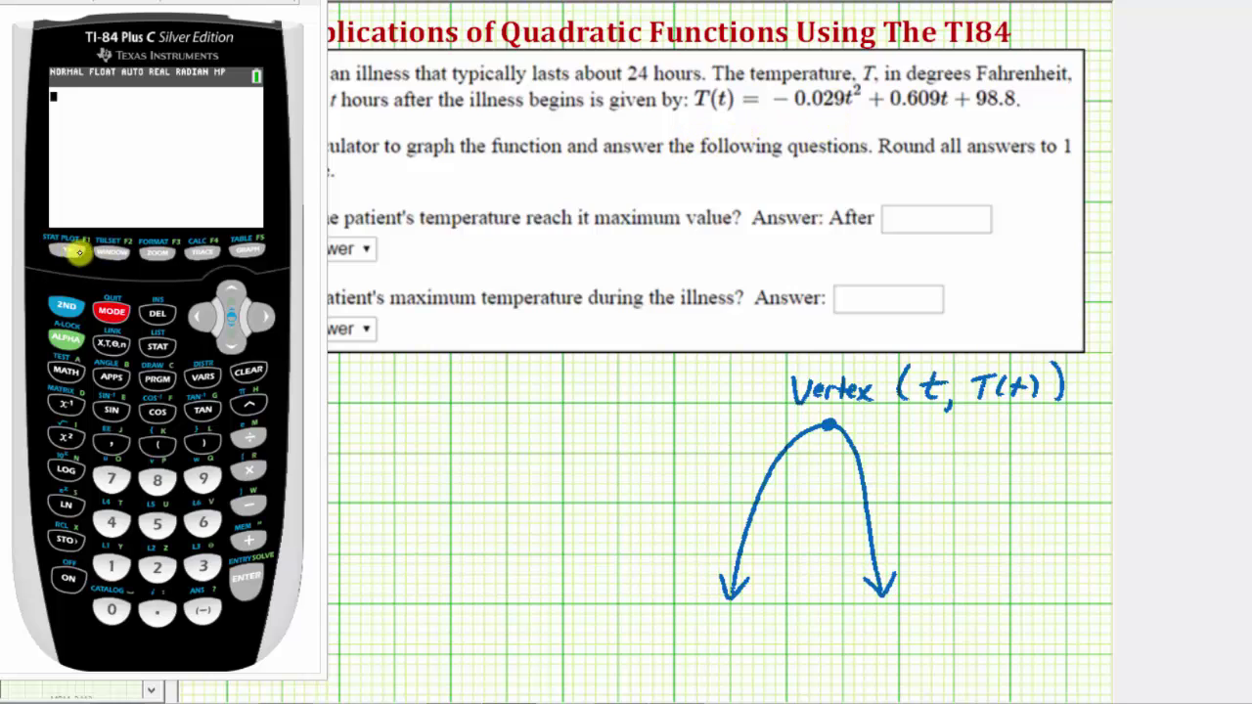
Start Y1 with the quadratic term -0.029X²
click(66, 251)
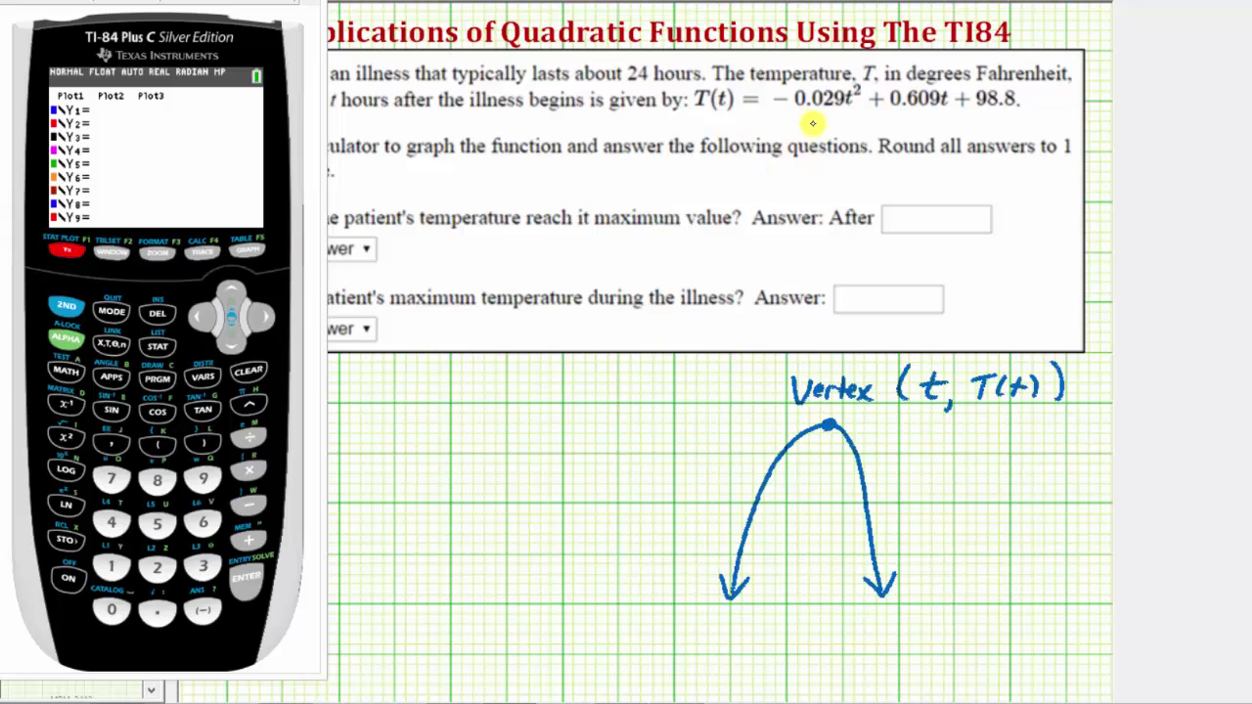
click(204, 610)
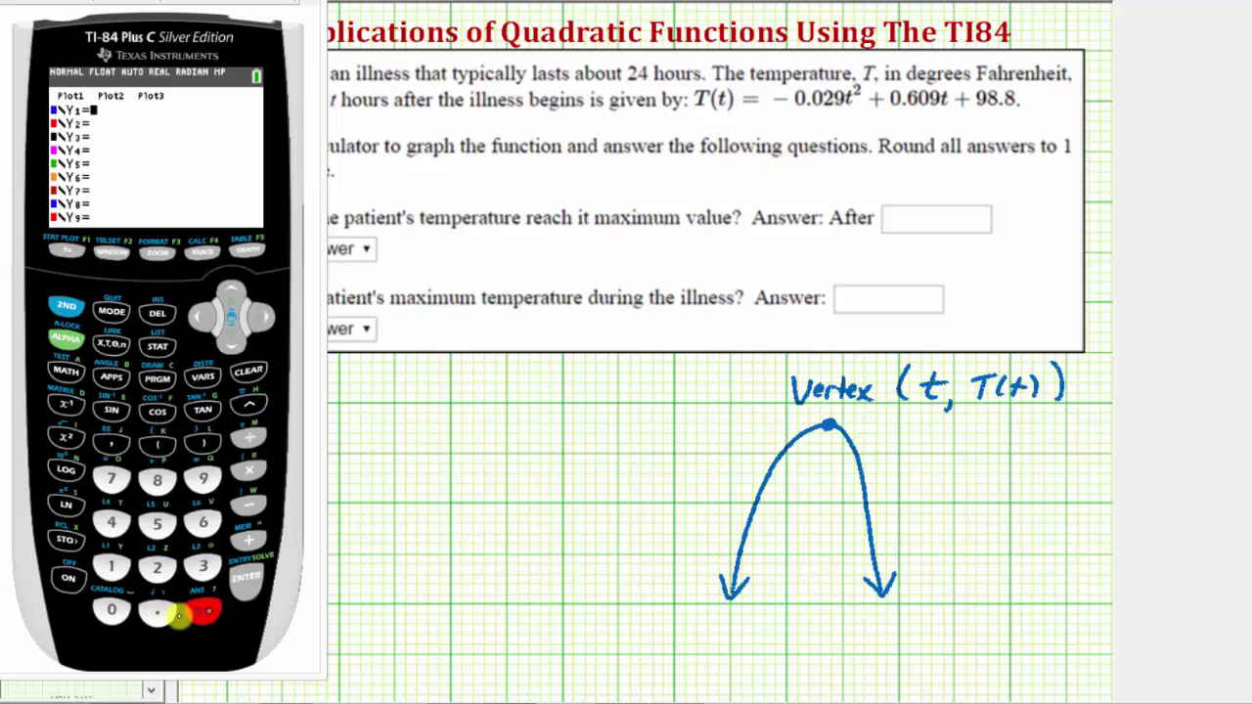
click(111, 609)
click(157, 611)
click(111, 609)
click(156, 567)
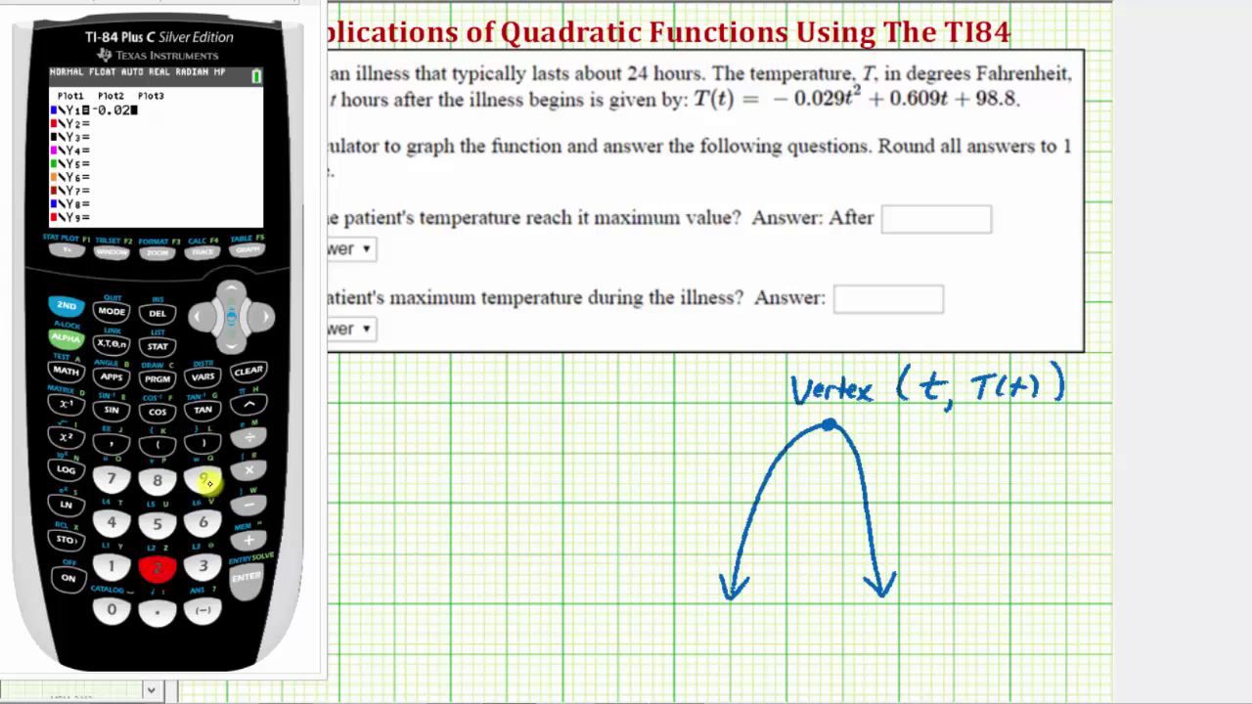
click(203, 478)
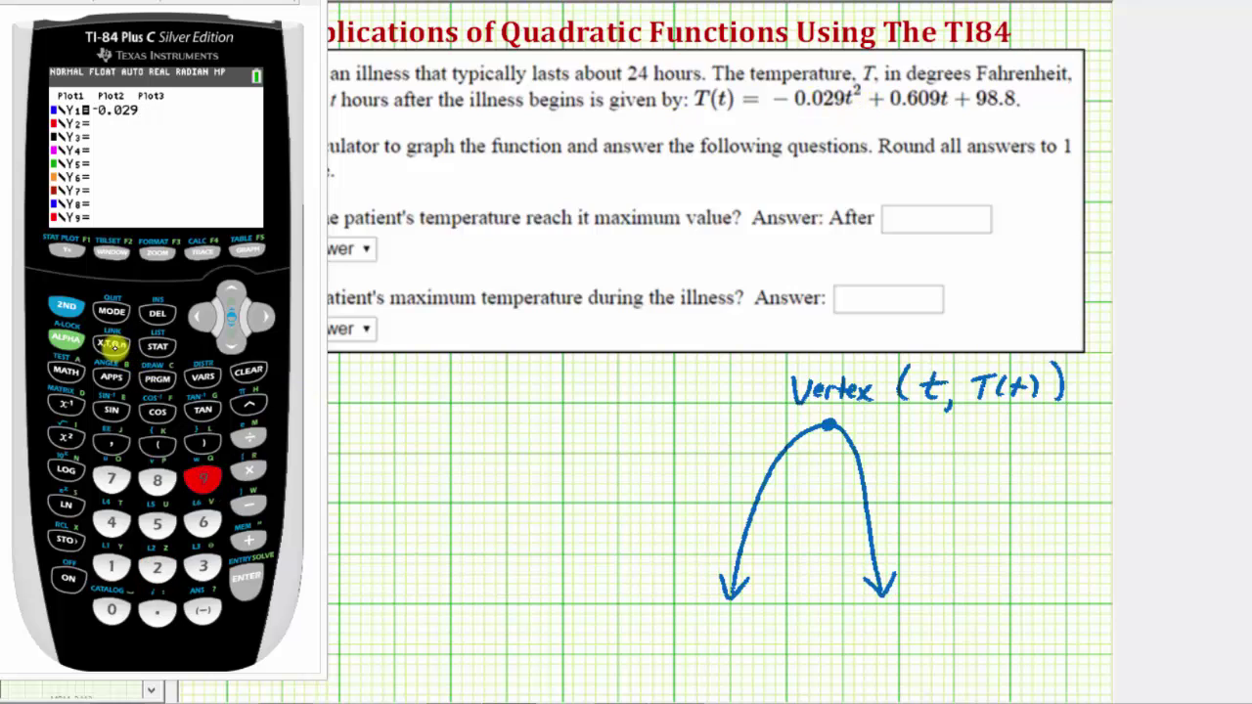
click(114, 344)
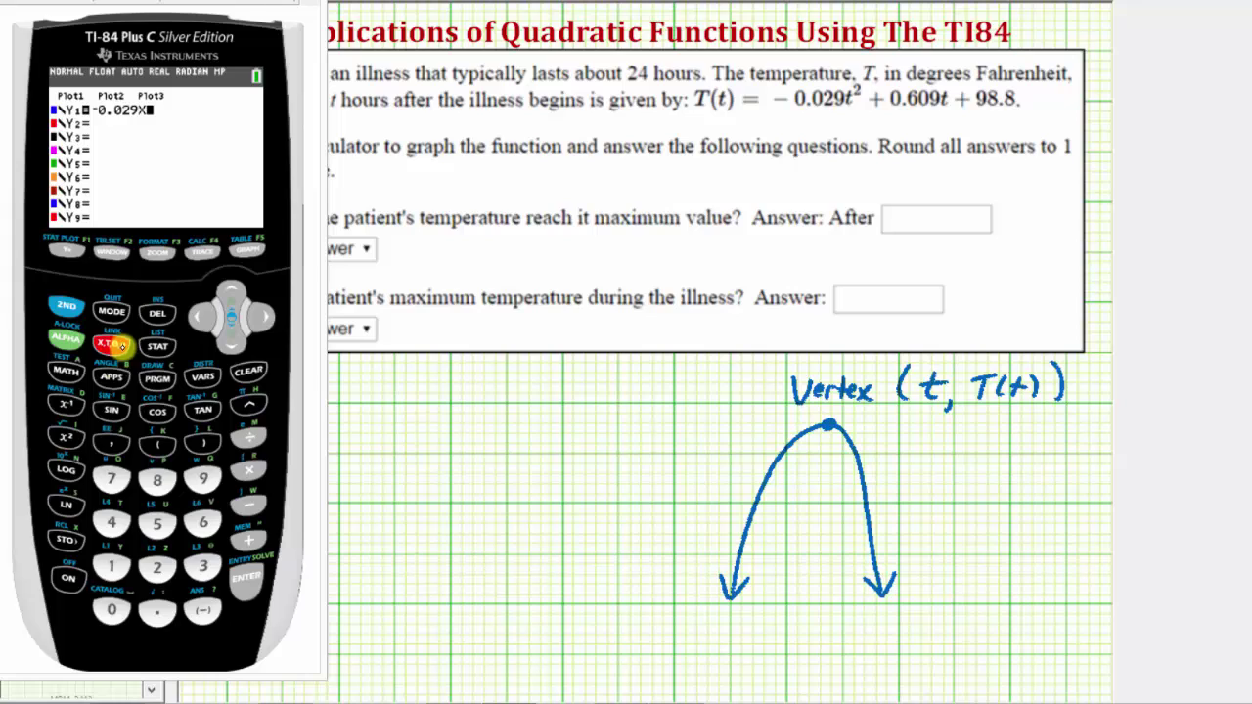
click(76, 436)
Add the linear term +0.609X to Y1
click(248, 540)
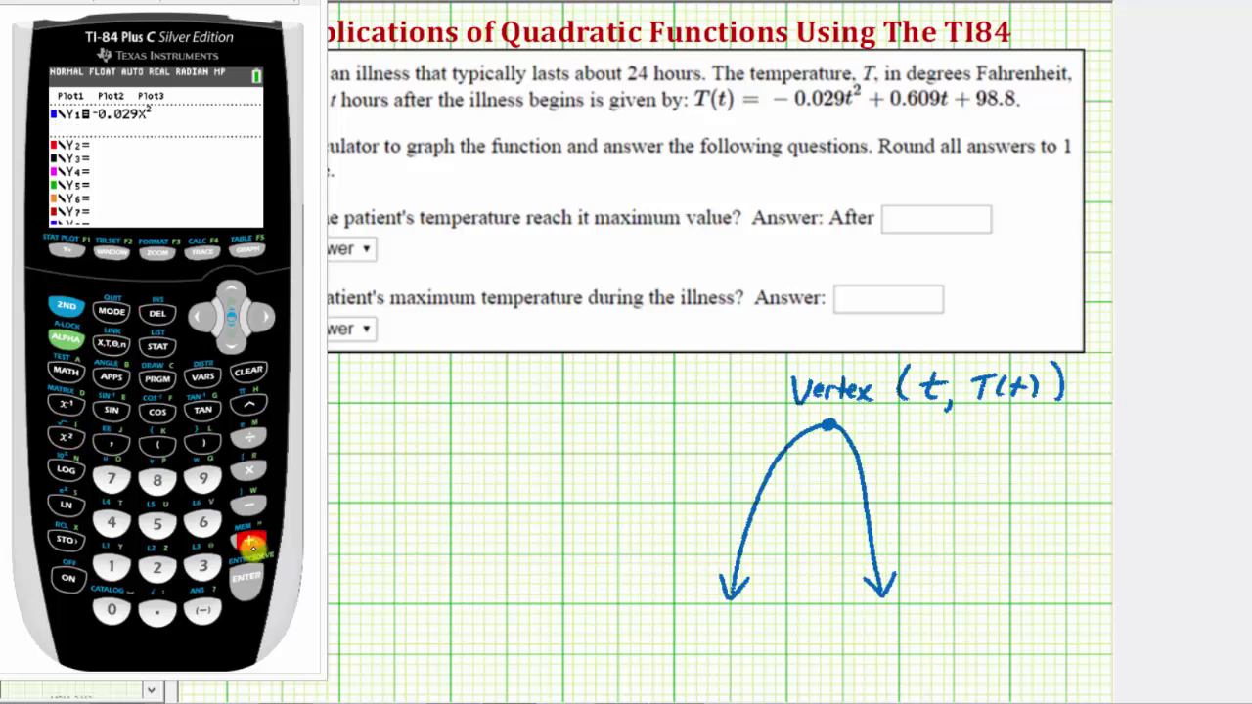
click(110, 610)
click(157, 611)
click(203, 523)
click(110, 609)
click(197, 484)
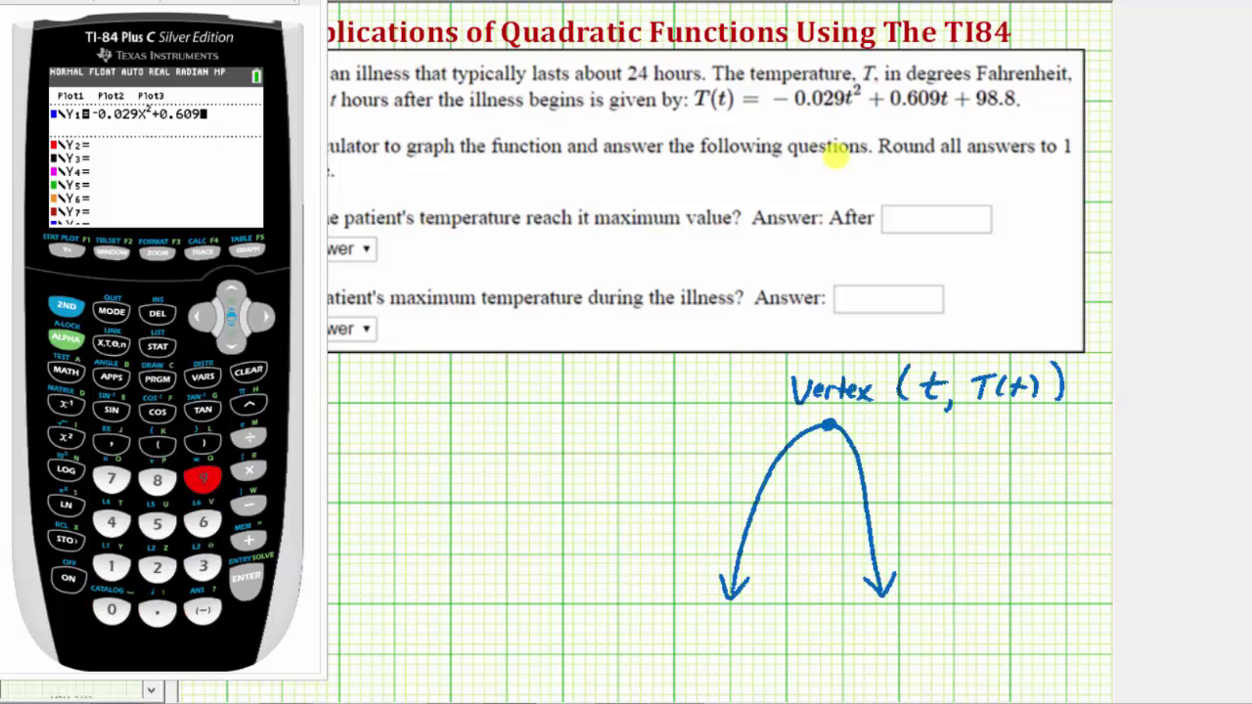
click(111, 344)
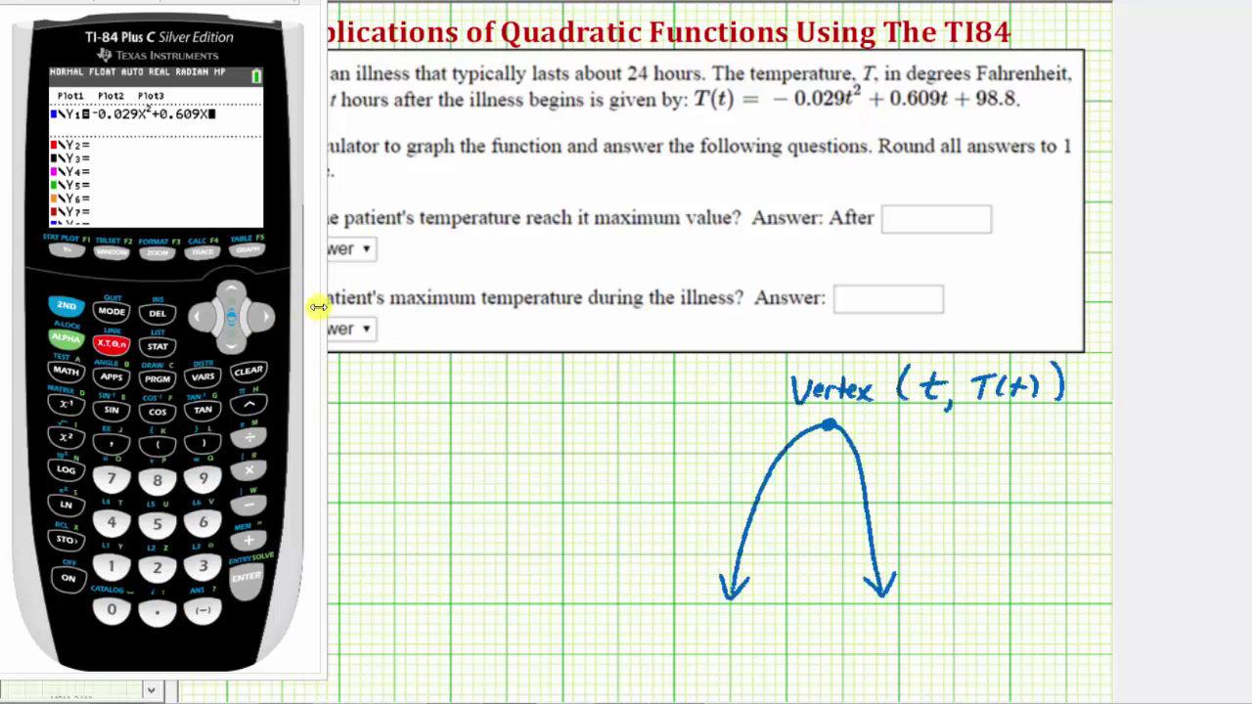
Finish Y1 with the constant +98.8 and bring up the WINDOW settings
click(248, 540)
click(203, 479)
click(157, 479)
click(162, 616)
click(157, 479)
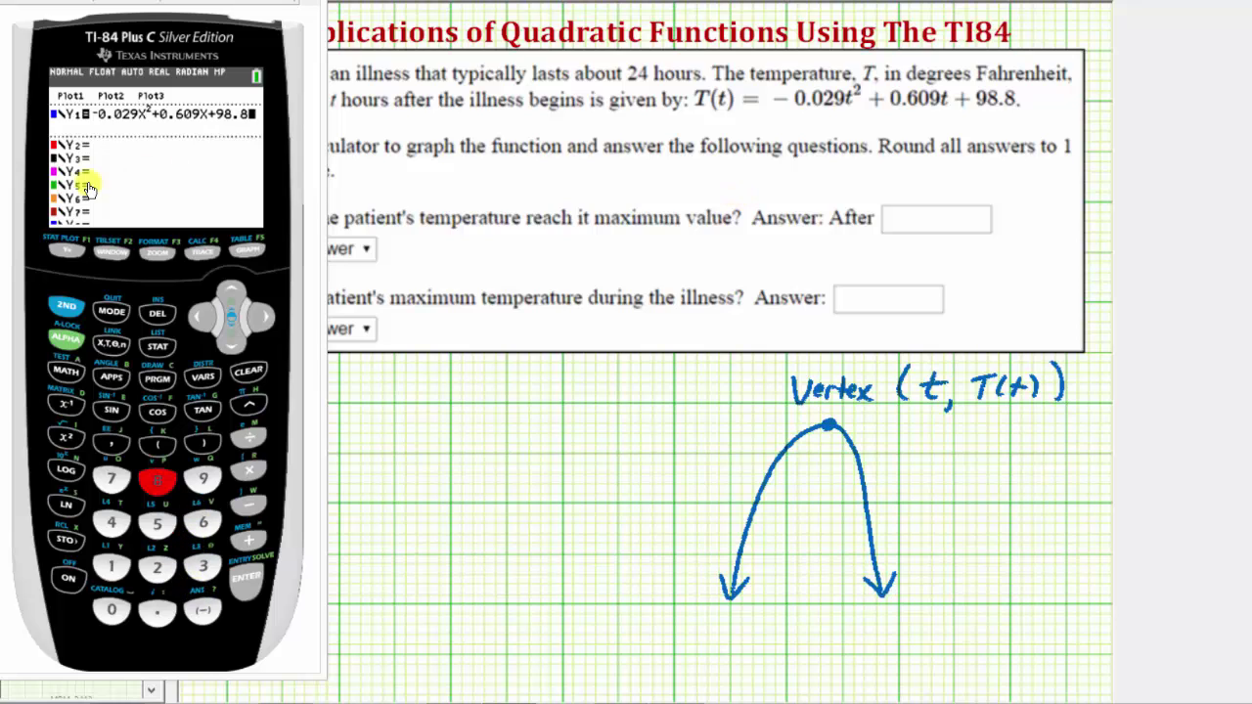
click(118, 251)
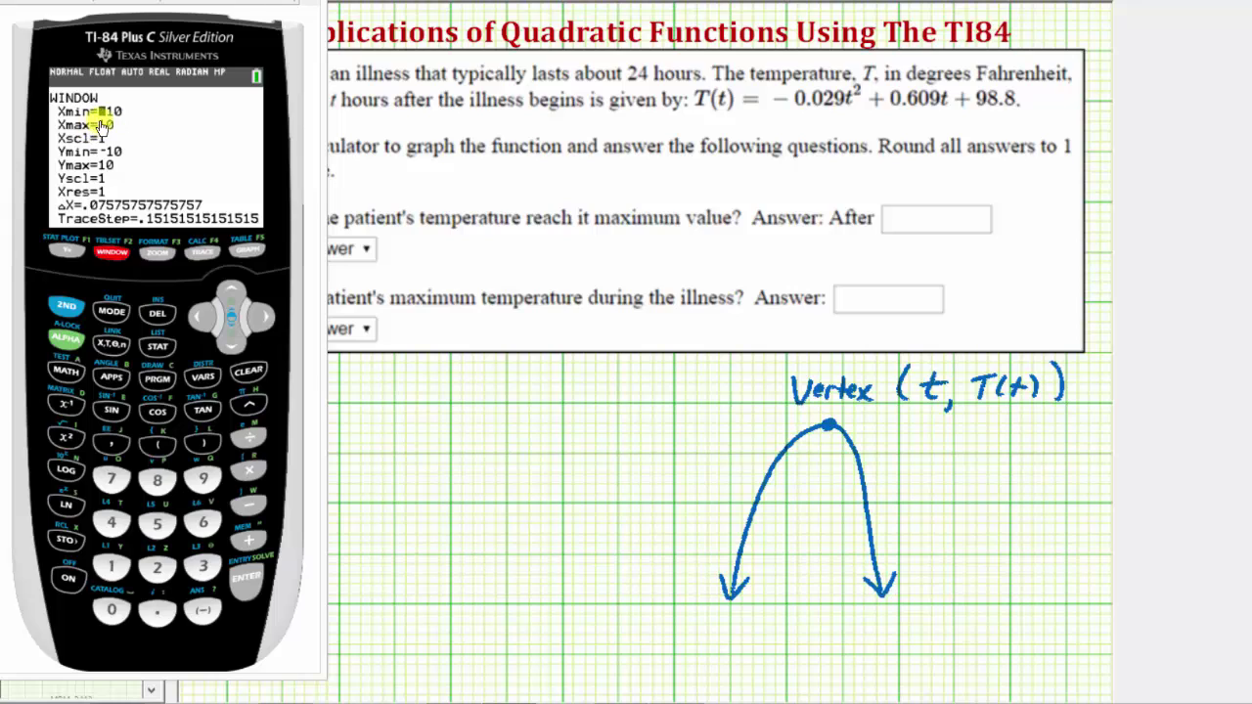
Set the x-range to Xmin -5, Xmax 30 with Xscl 5
click(203, 610)
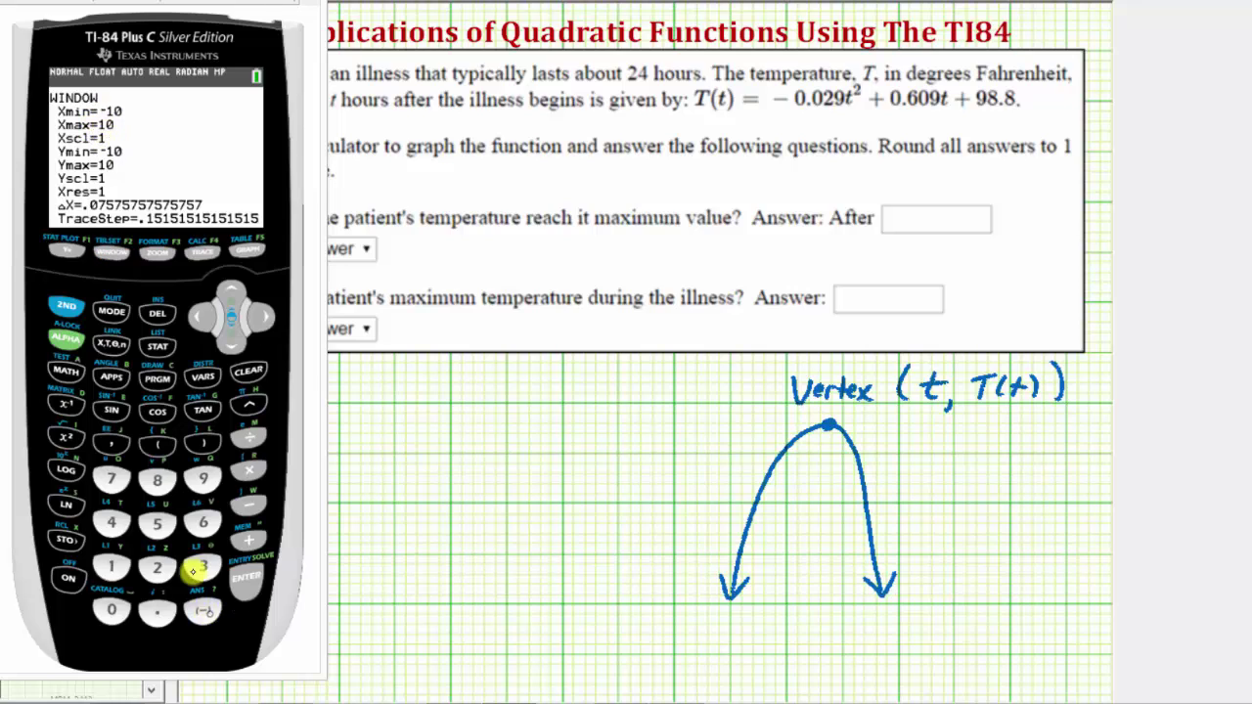
click(156, 523)
click(252, 577)
click(202, 568)
click(111, 610)
click(250, 581)
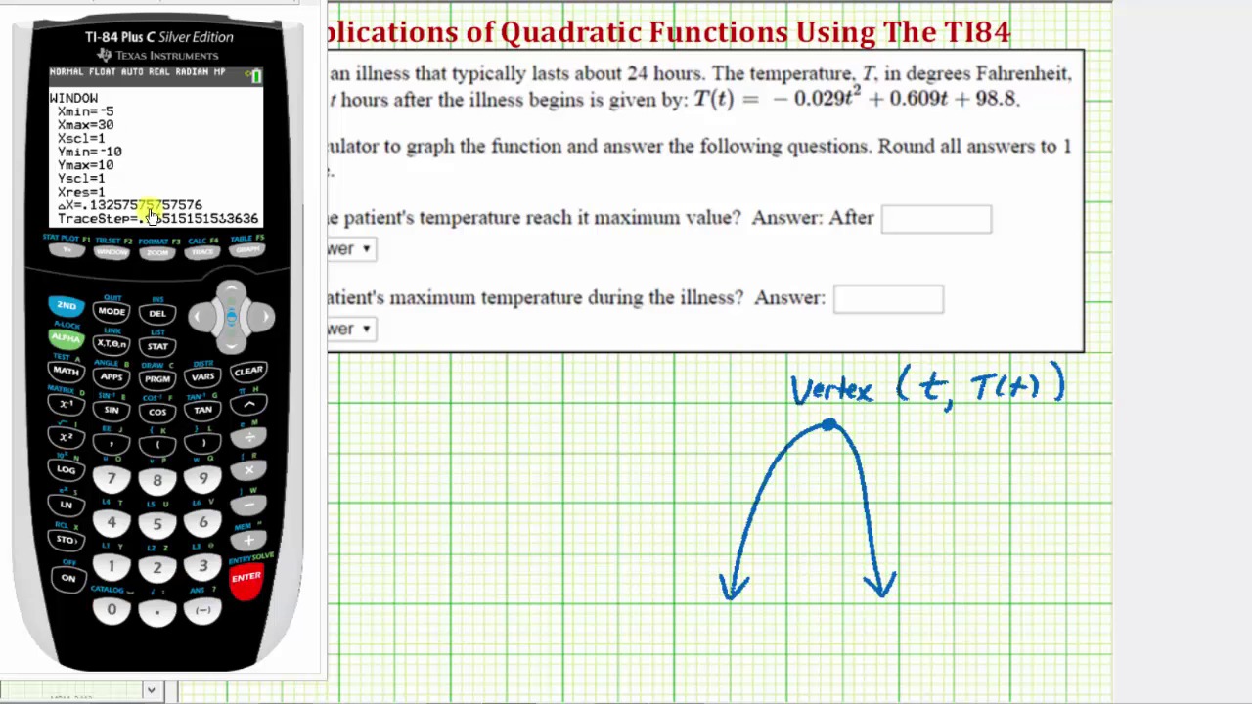
click(156, 523)
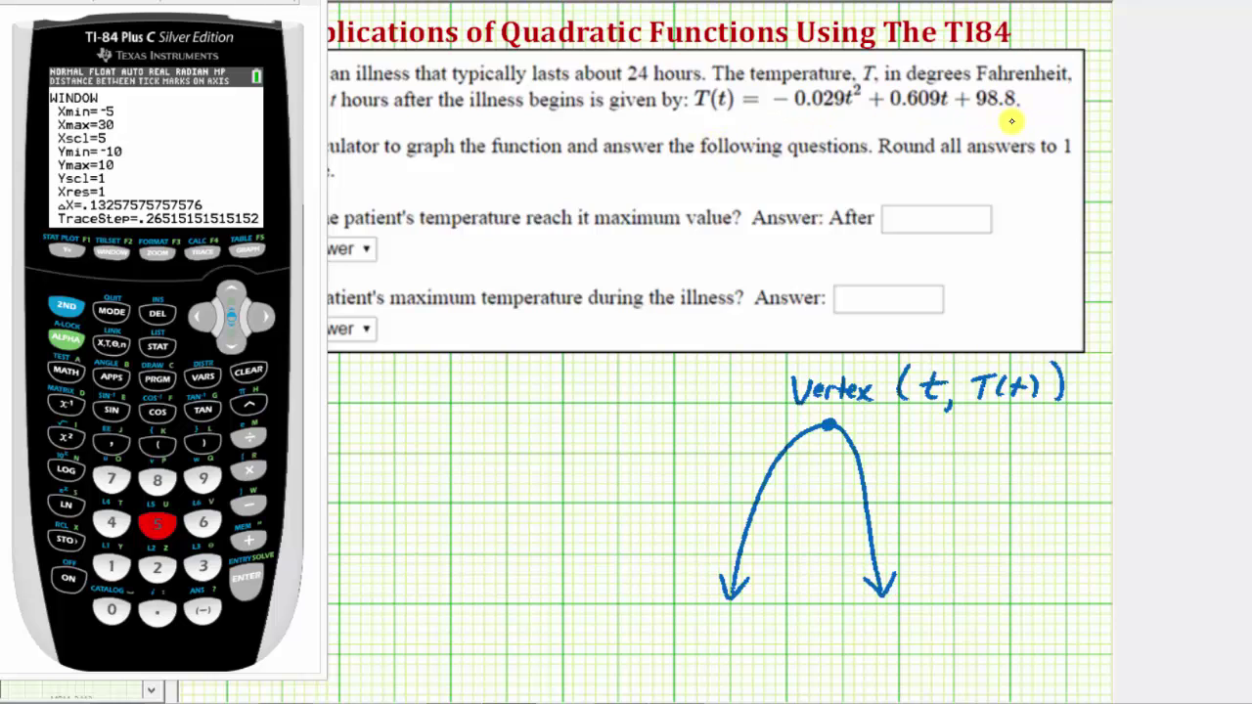
Keep Ymin at -10, set Ymax 110 and Yscl 20, then graph the function
click(232, 337)
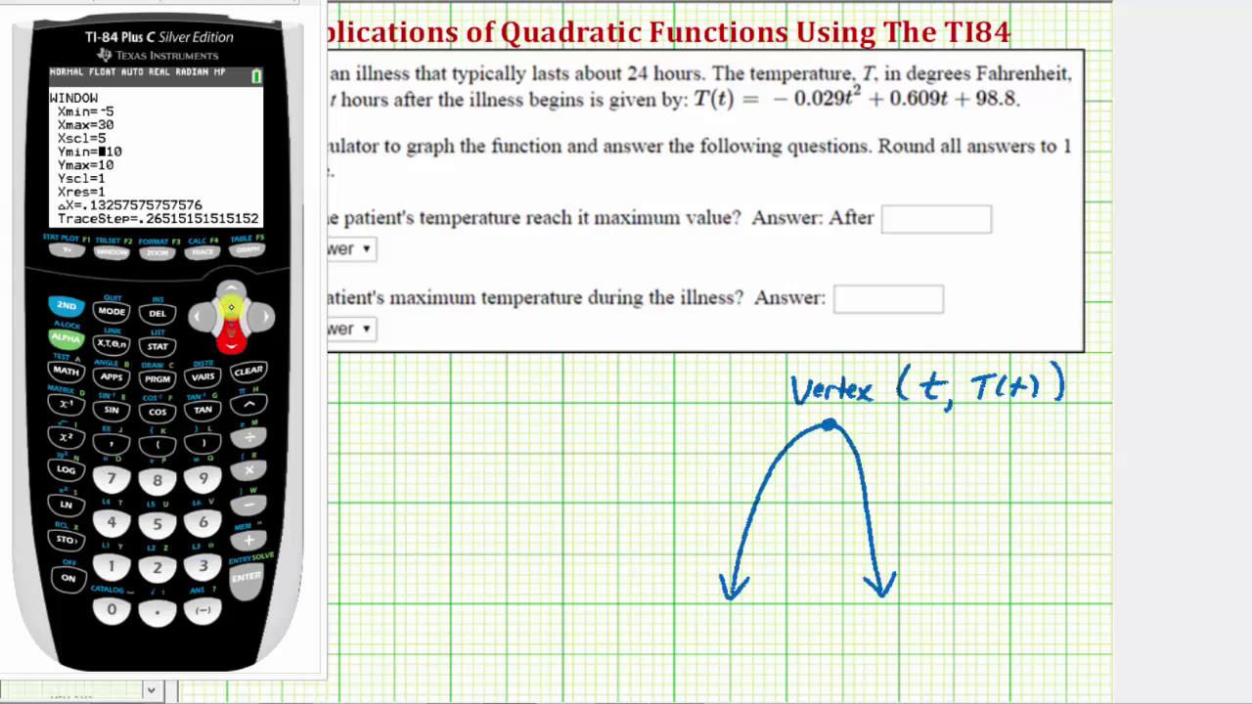
click(232, 337)
click(111, 567)
click(112, 567)
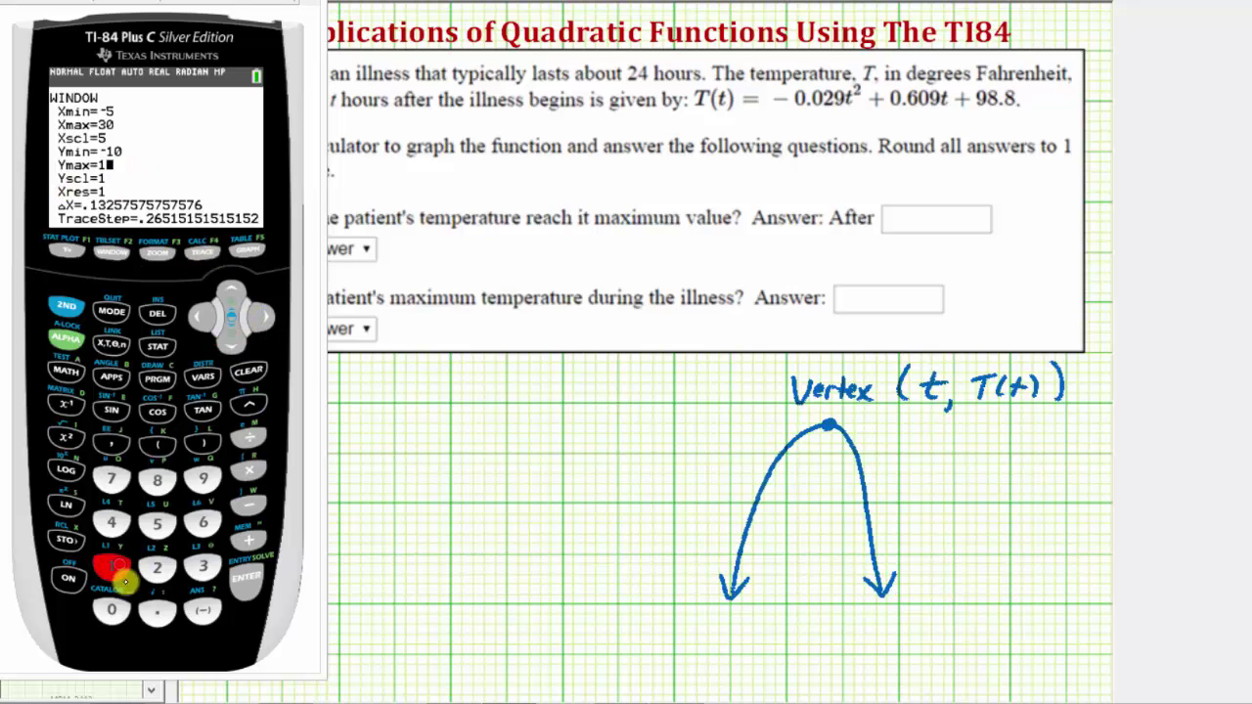
click(114, 611)
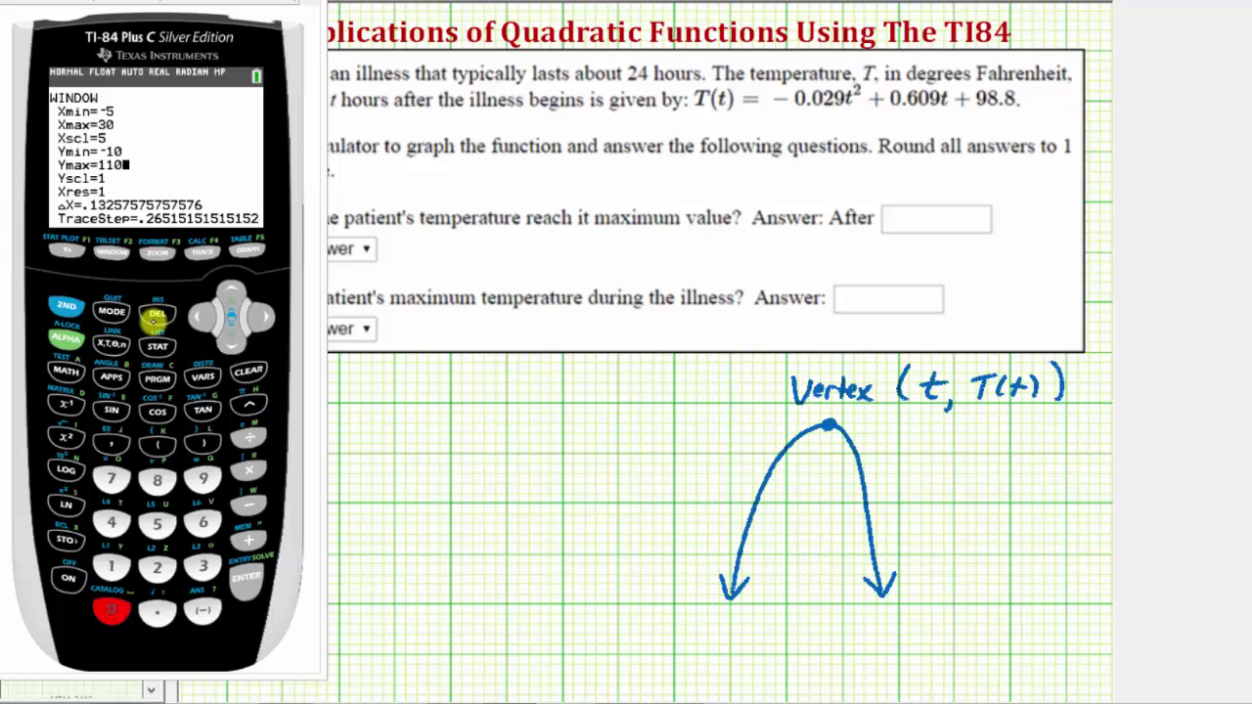
click(251, 580)
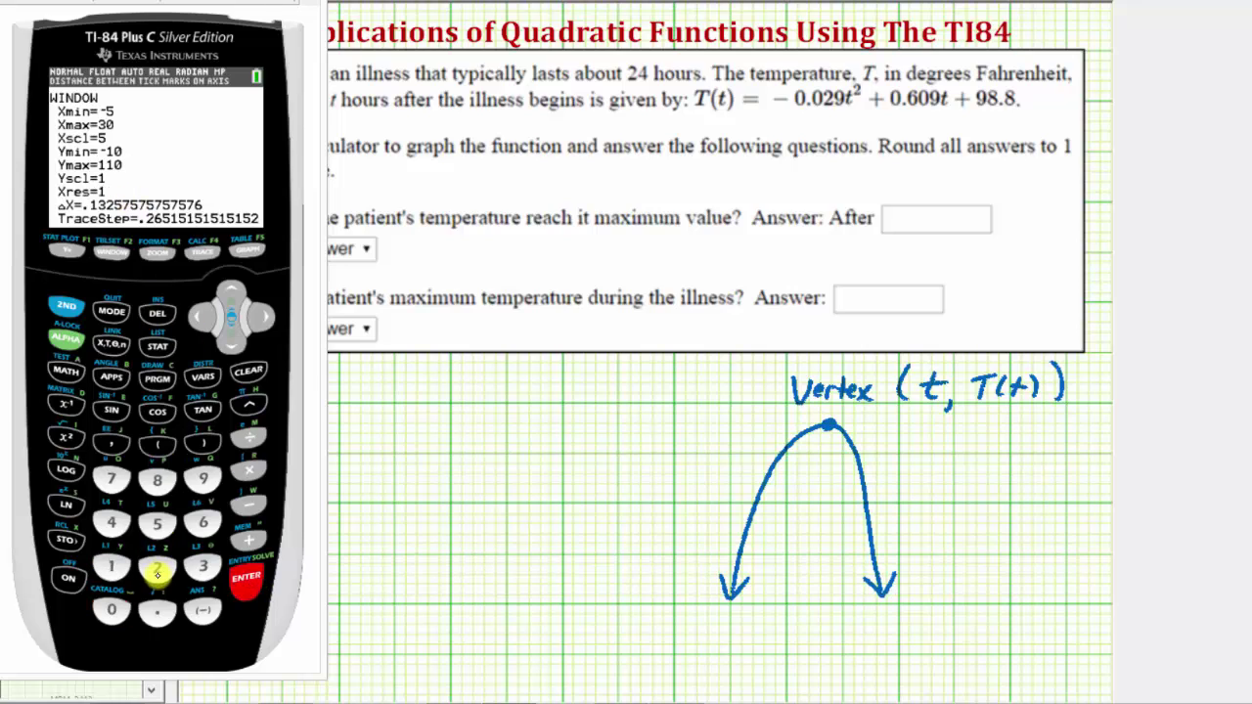
click(155, 569)
click(114, 611)
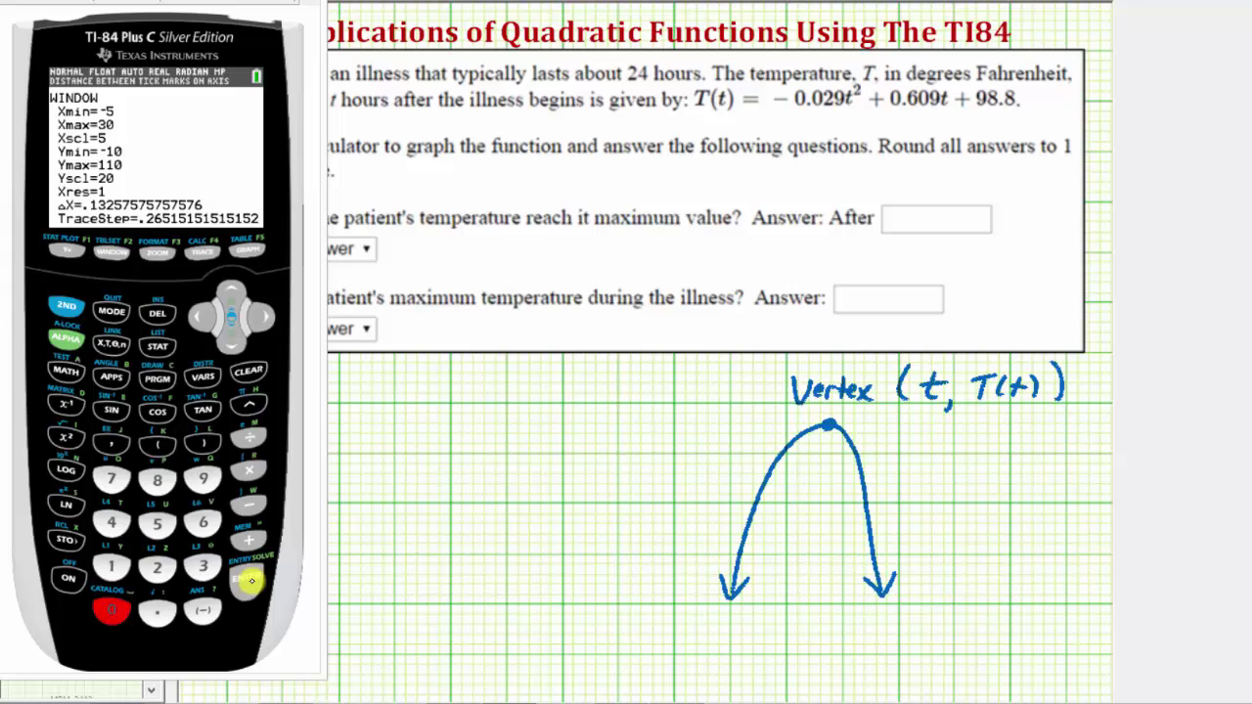
click(251, 580)
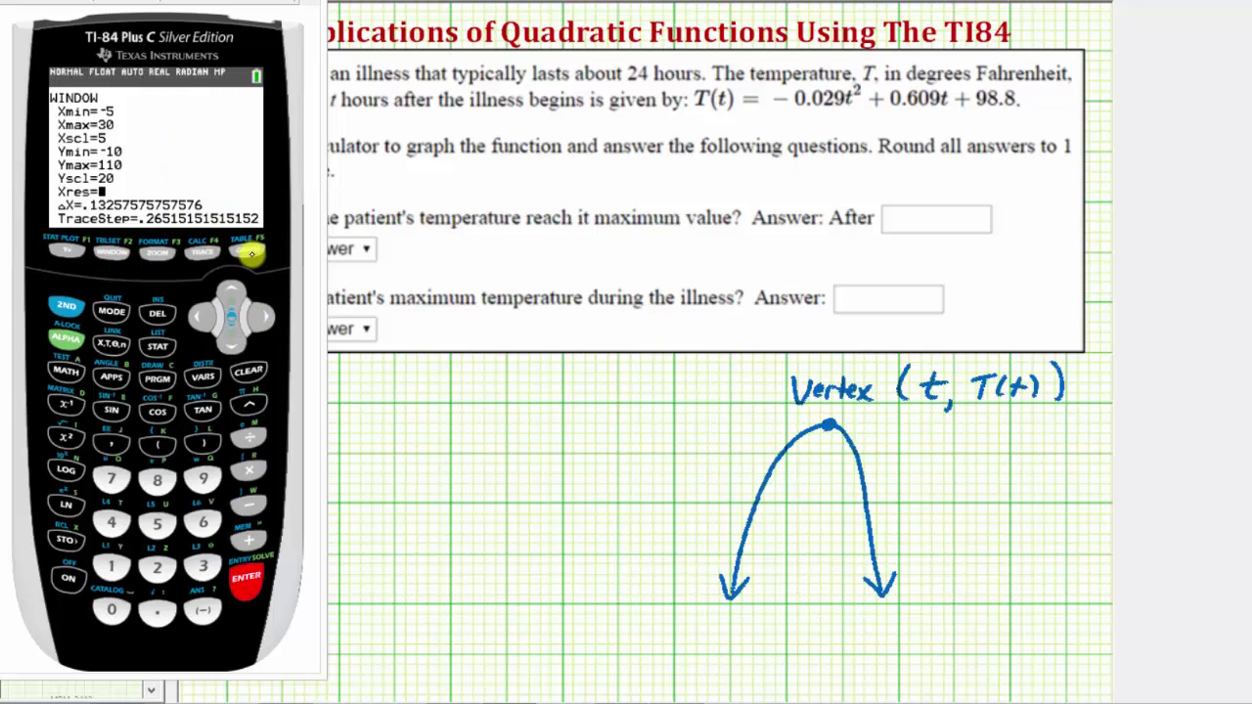
click(252, 254)
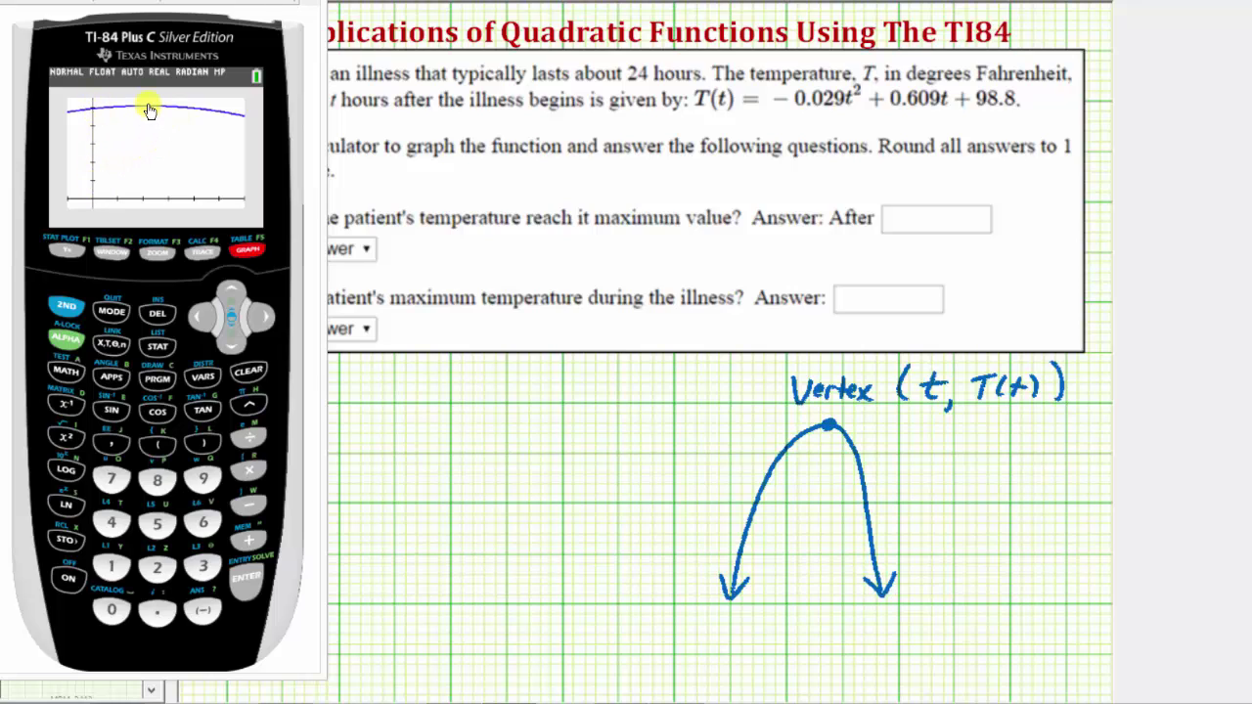
Go back from the temperature graph to the WINDOW settings
click(117, 253)
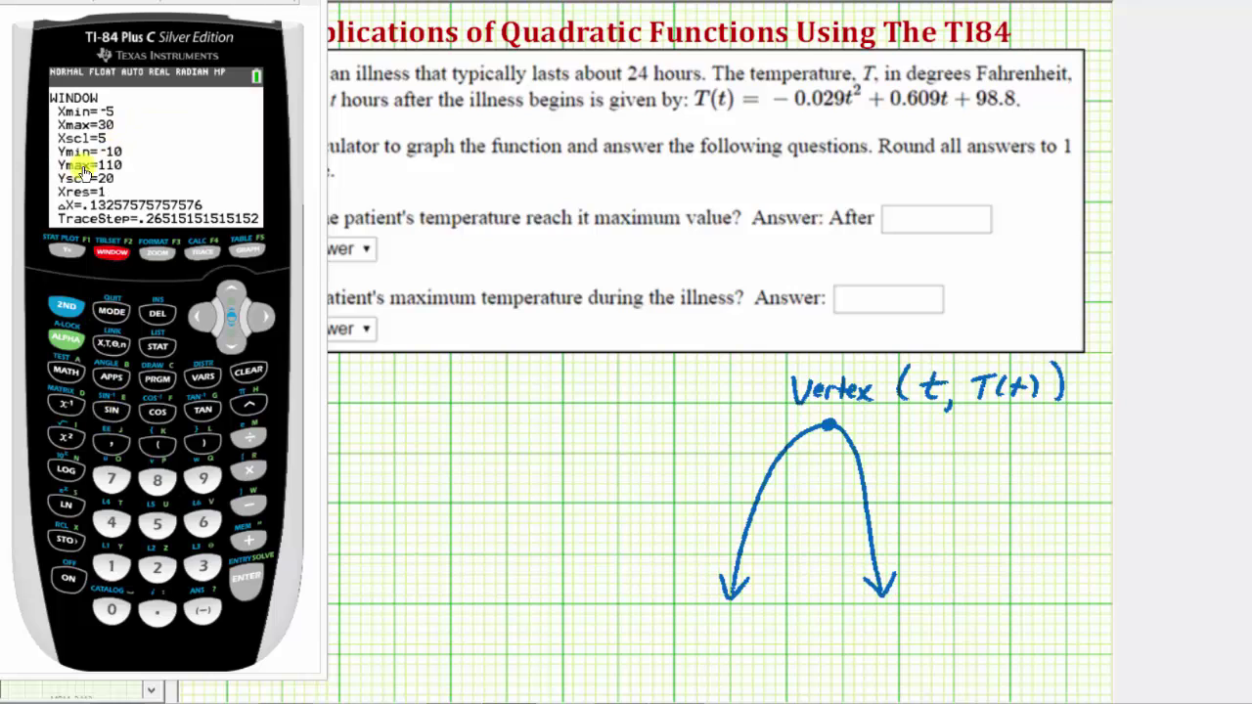
Change Ymin from -10 to 90 and regraph the temperature parabola
click(233, 335)
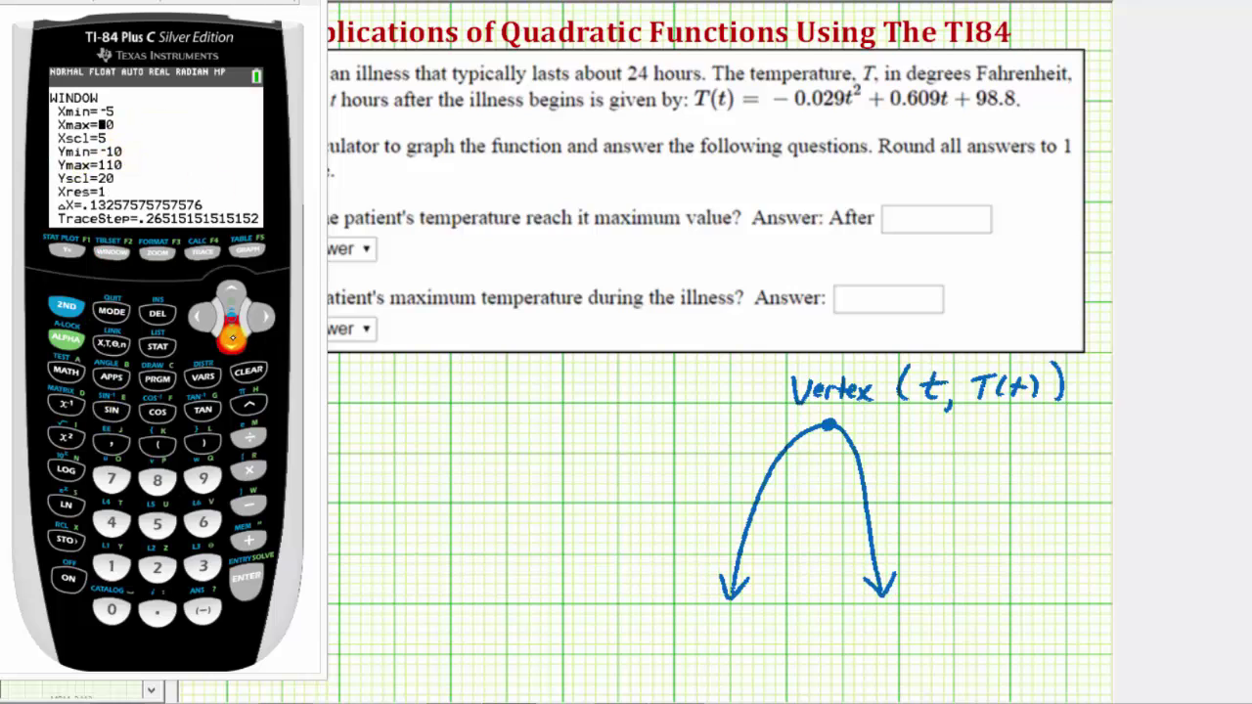
click(230, 336)
click(205, 478)
click(111, 609)
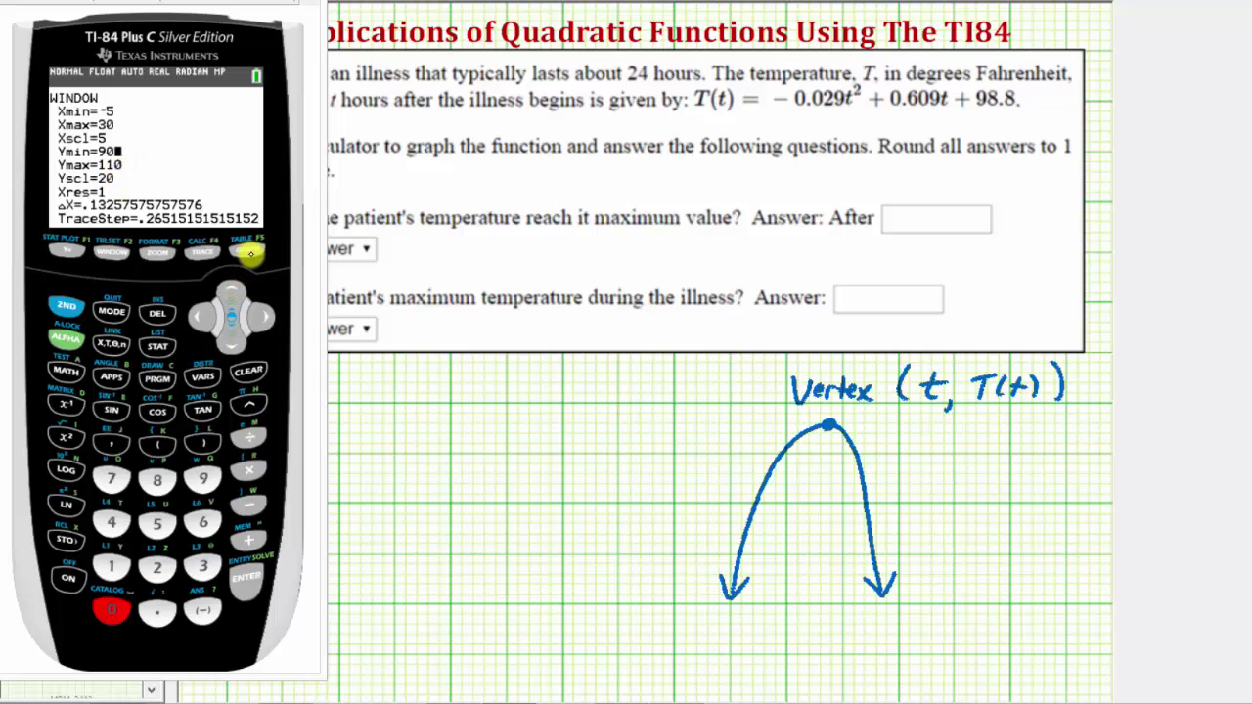
click(251, 252)
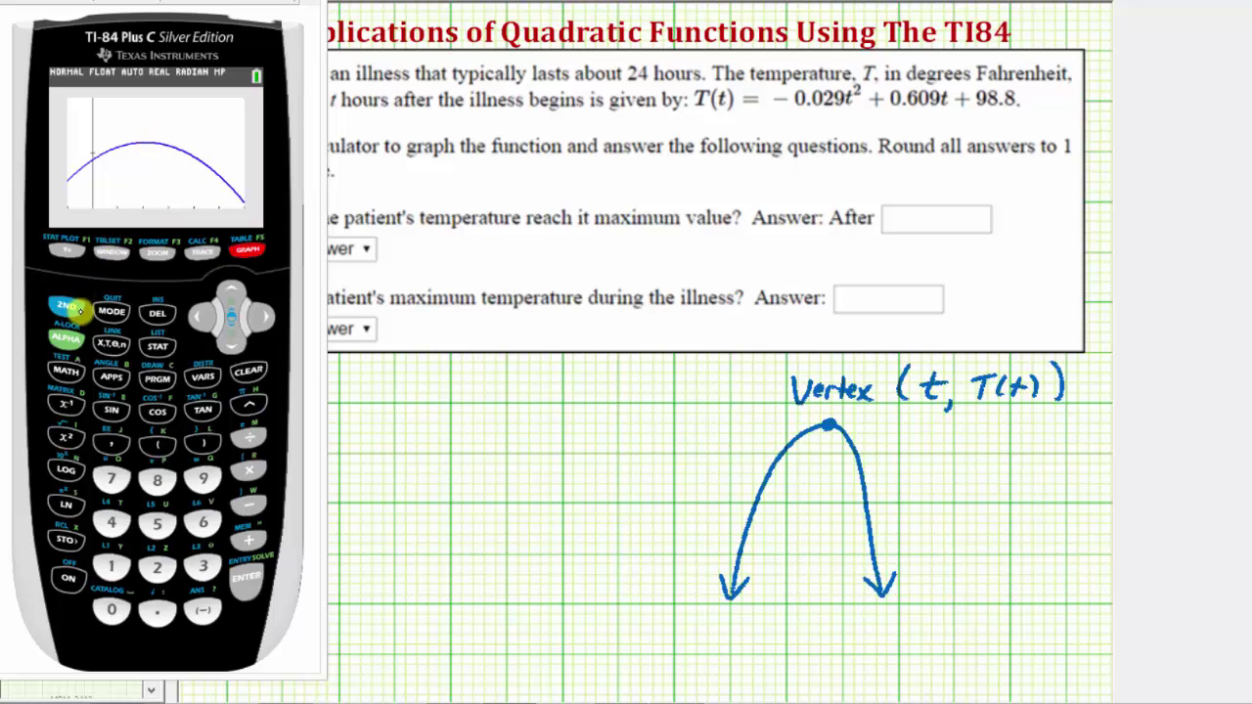
Start the CALC maximum calculation and set its left bound at X≈8.26
click(66, 306)
click(207, 256)
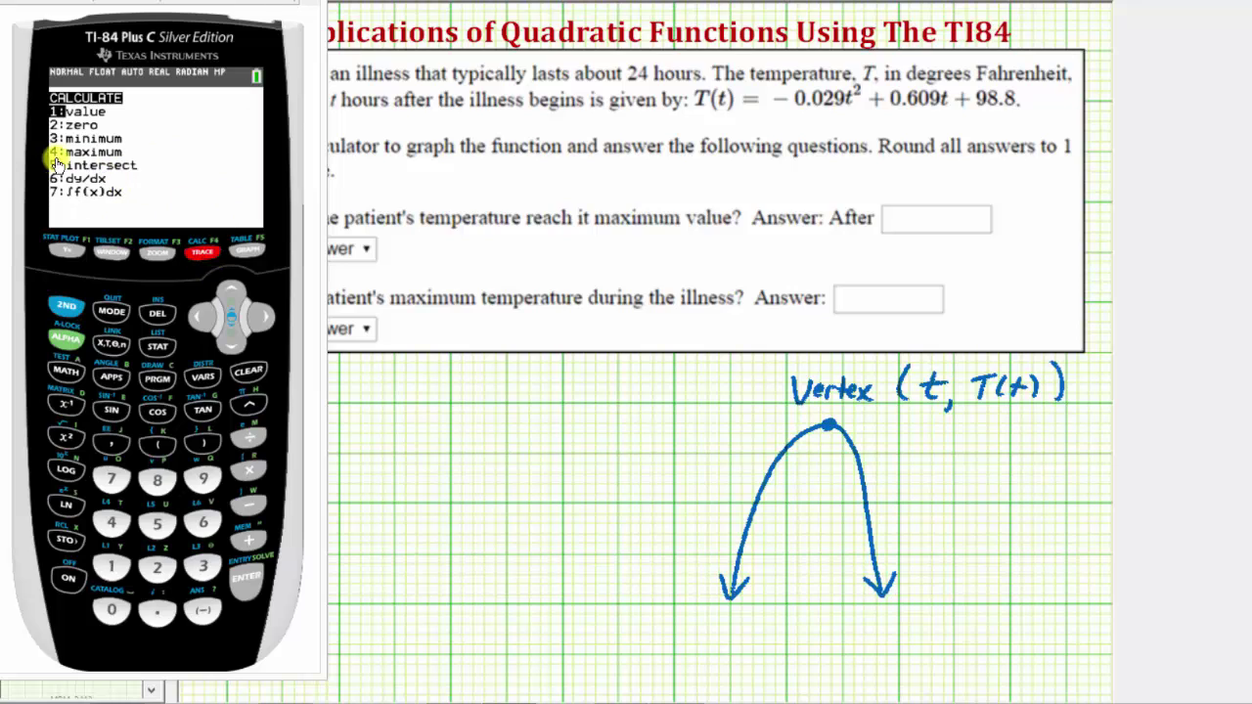
click(121, 520)
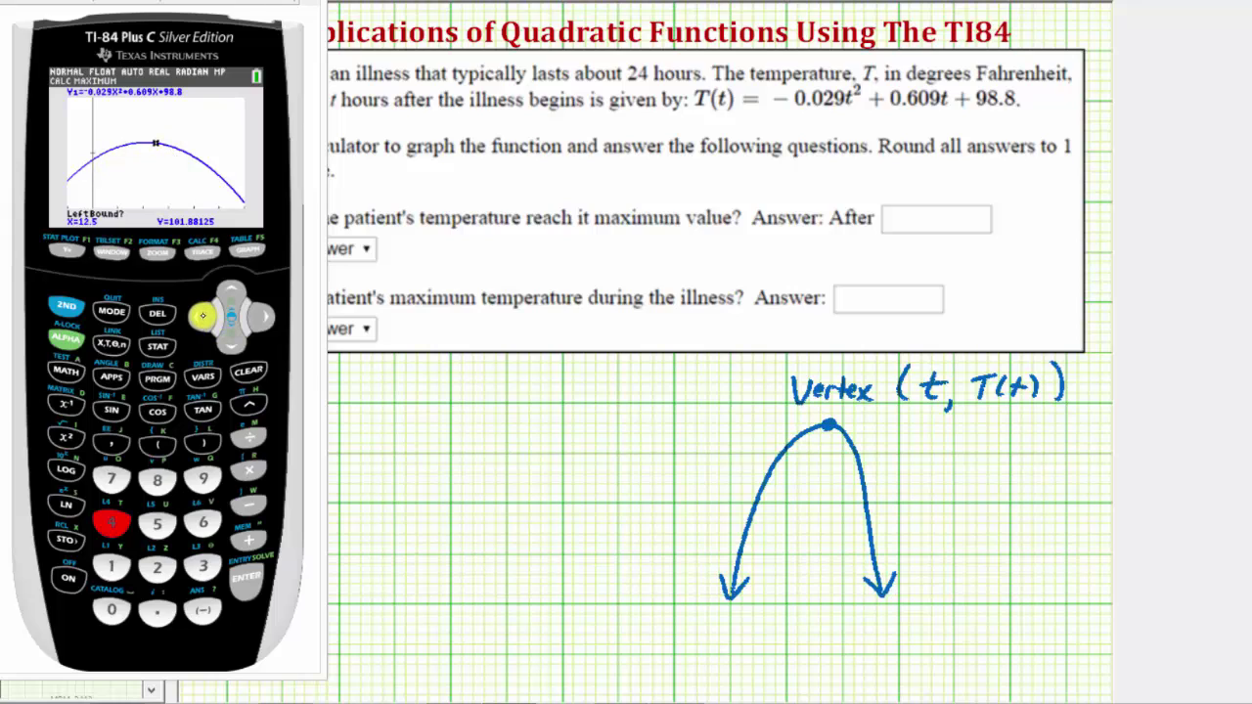
click(204, 315)
click(203, 315)
click(203, 315)
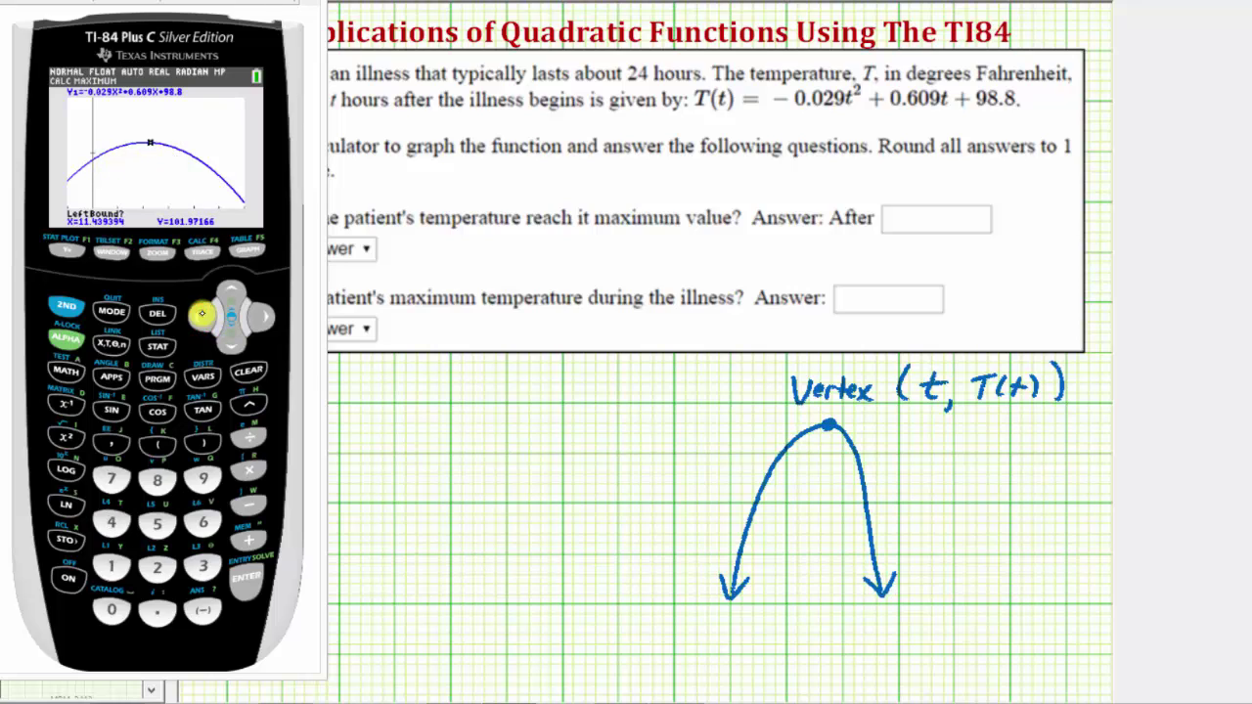
click(202, 314)
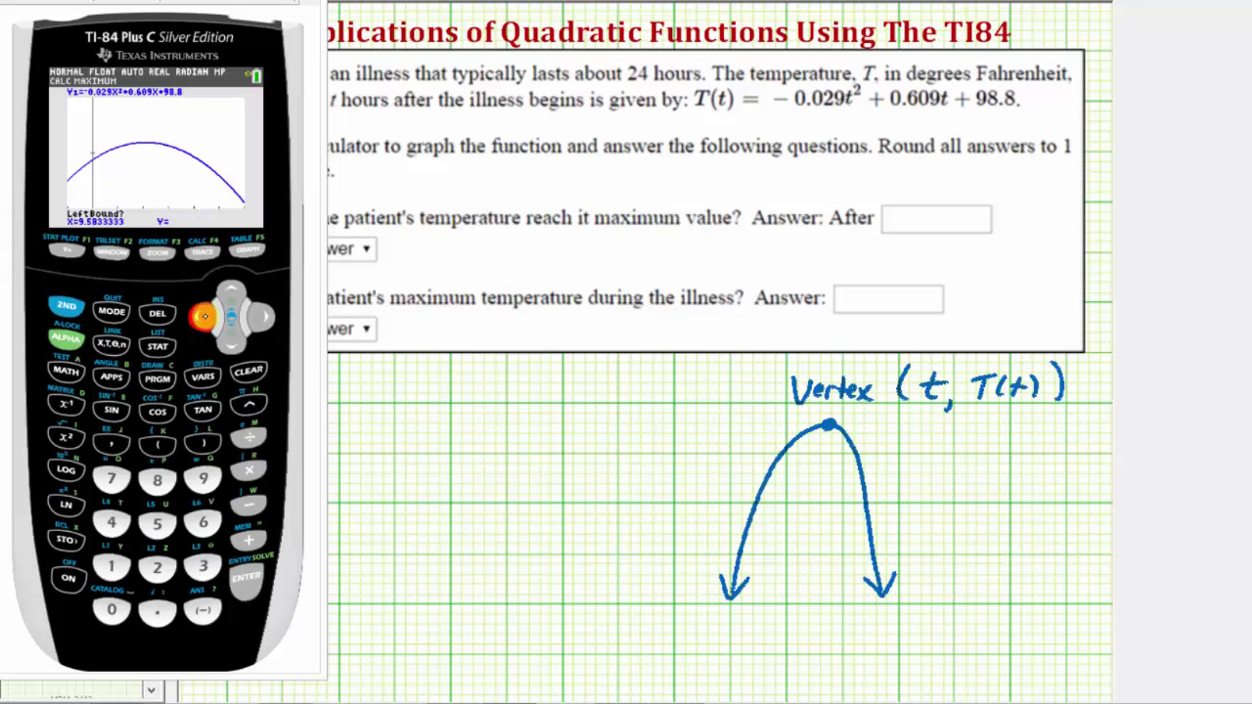
click(202, 315)
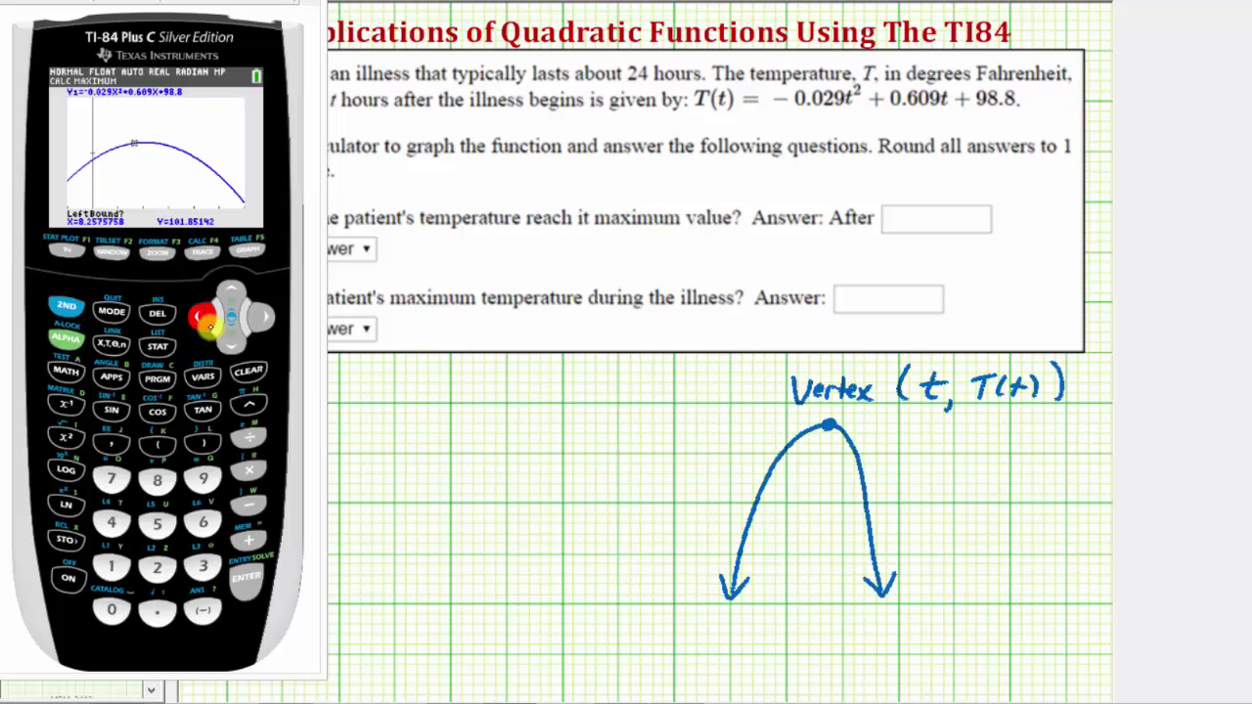
click(246, 577)
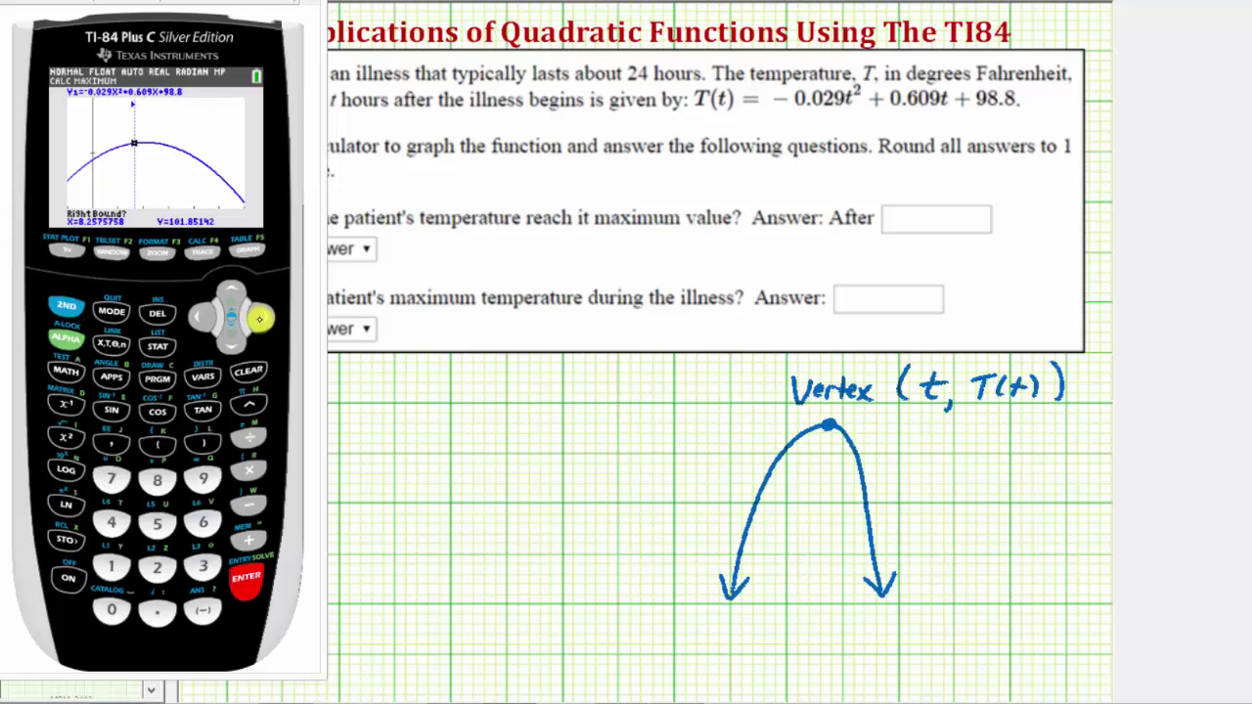
Set the maximum's right bound at X=12.5
click(268, 315)
click(268, 315)
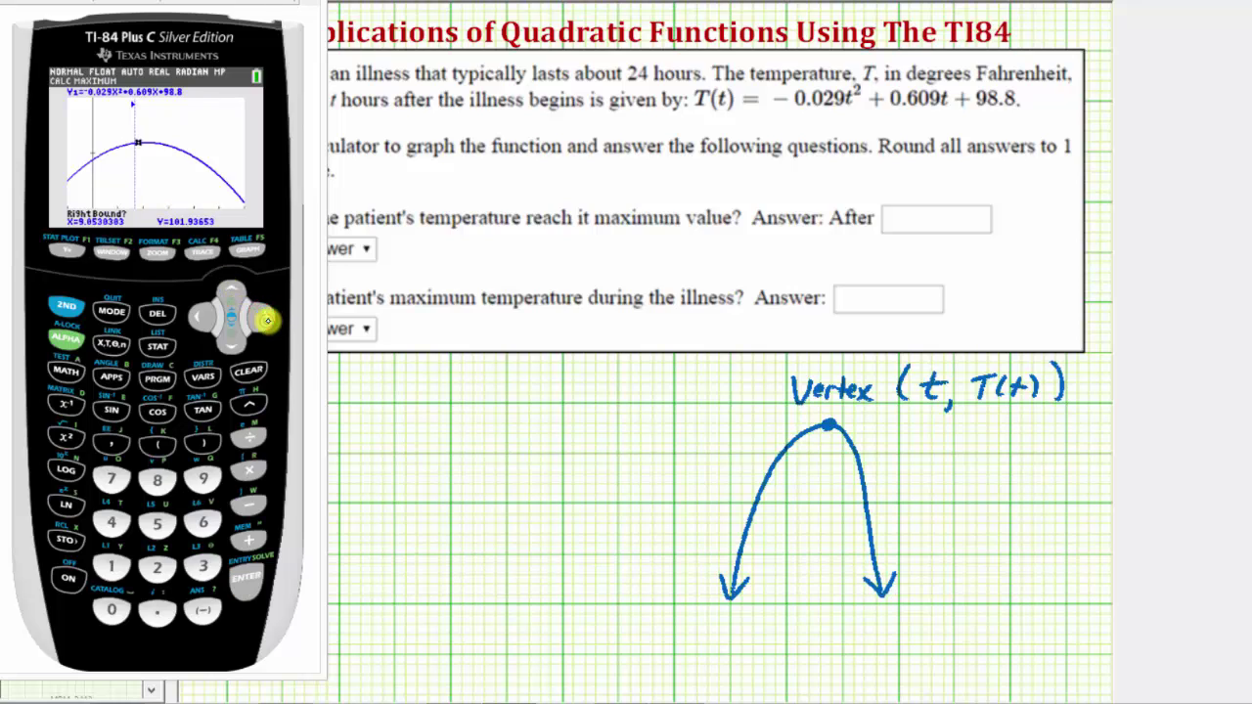
click(269, 315)
click(269, 317)
click(269, 317)
click(269, 317)
click(268, 319)
click(268, 320)
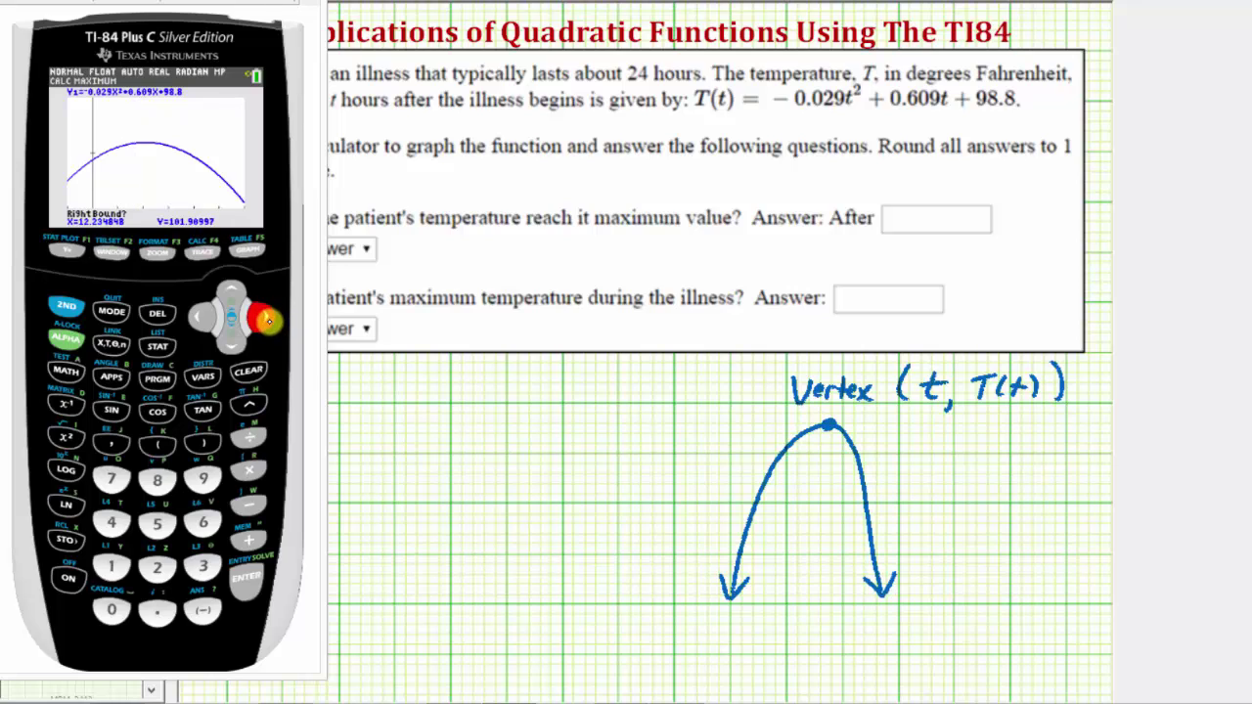
click(251, 575)
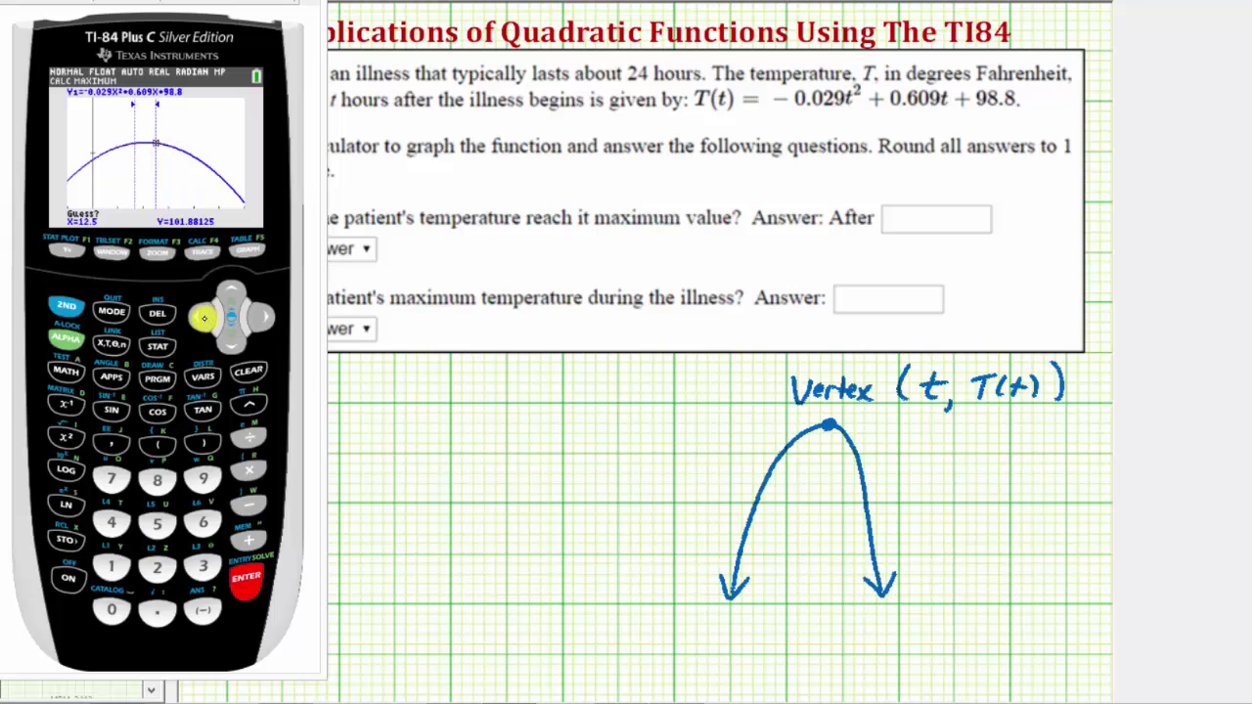
Place the guess near X≈10.6 and compute the parabola's maximum
click(201, 314)
click(201, 314)
click(201, 314)
click(200, 313)
click(199, 312)
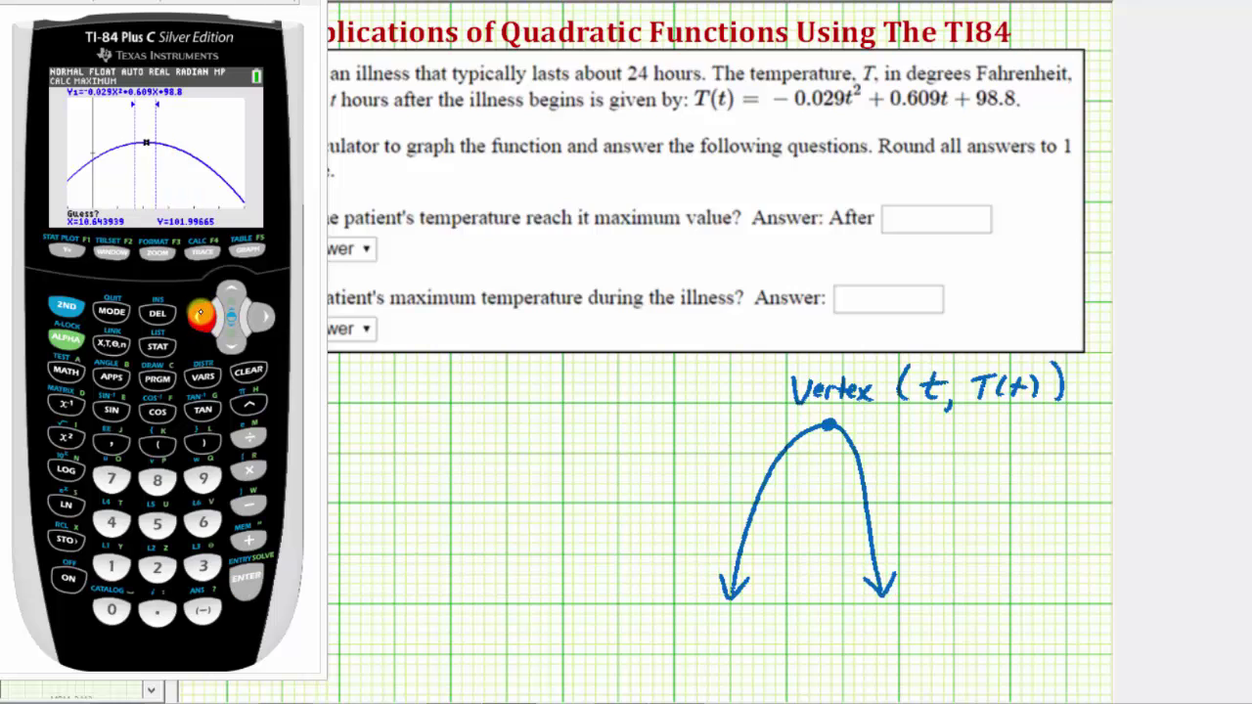
click(244, 577)
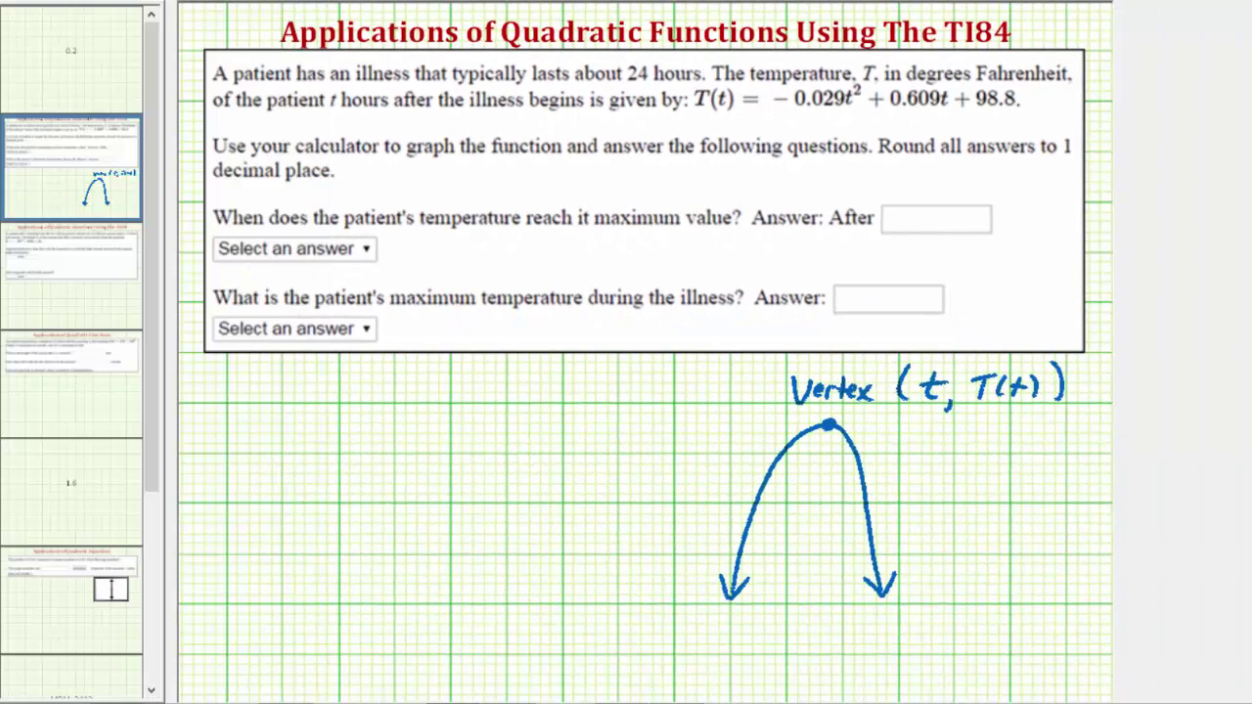
Handwrite Vertex (10.5, 102.0) below the question box
mouse_move(251, 415)
mouse_down()
mouse_move(263, 442)
mouse_move(309, 417)
mouse_move(306, 433)
mouse_move(371, 435)
mouse_move(369, 413)
mouse_move(366, 446)
mouse_up()
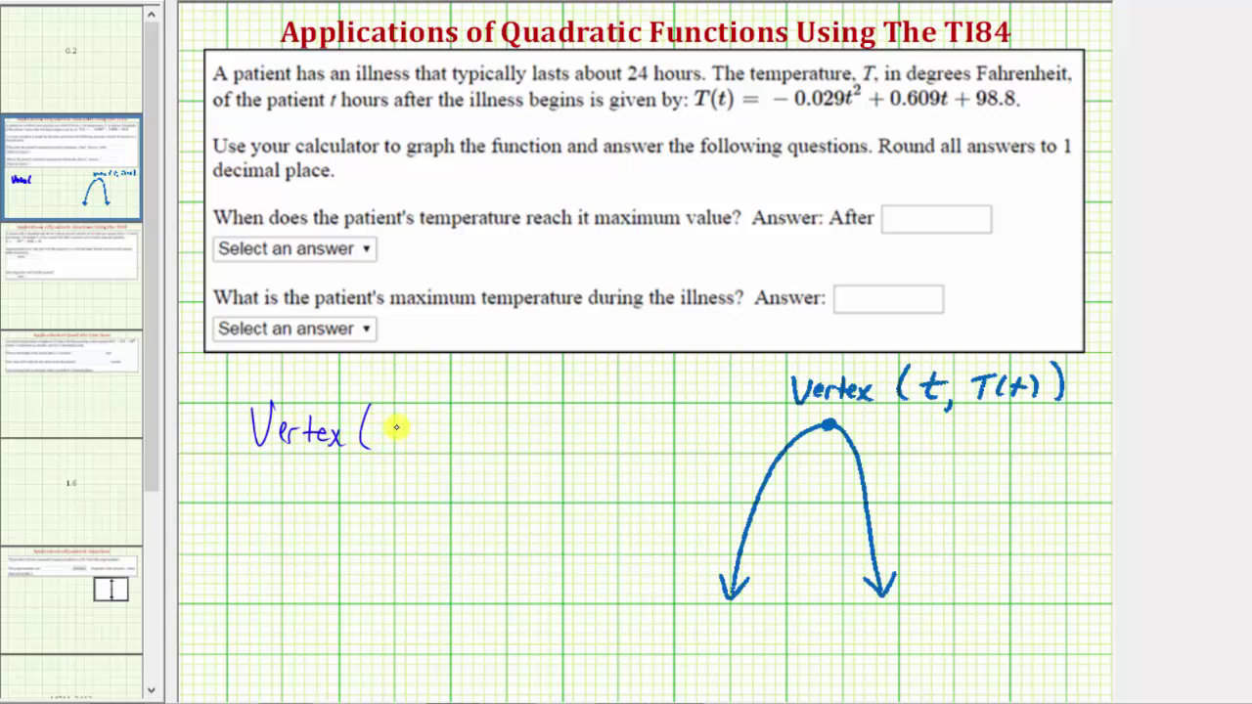
drag(397, 426, 395, 446)
drag(410, 427, 454, 426)
drag(467, 442, 463, 459)
mouse_move(527, 431)
mouse_down()
mouse_move(544, 447)
mouse_move(576, 432)
mouse_up()
drag(599, 410, 601, 452)
In red, label 10.5 as time in hours and 102.0 as temperature in Fahrenheit
drag(369, 516, 389, 472)
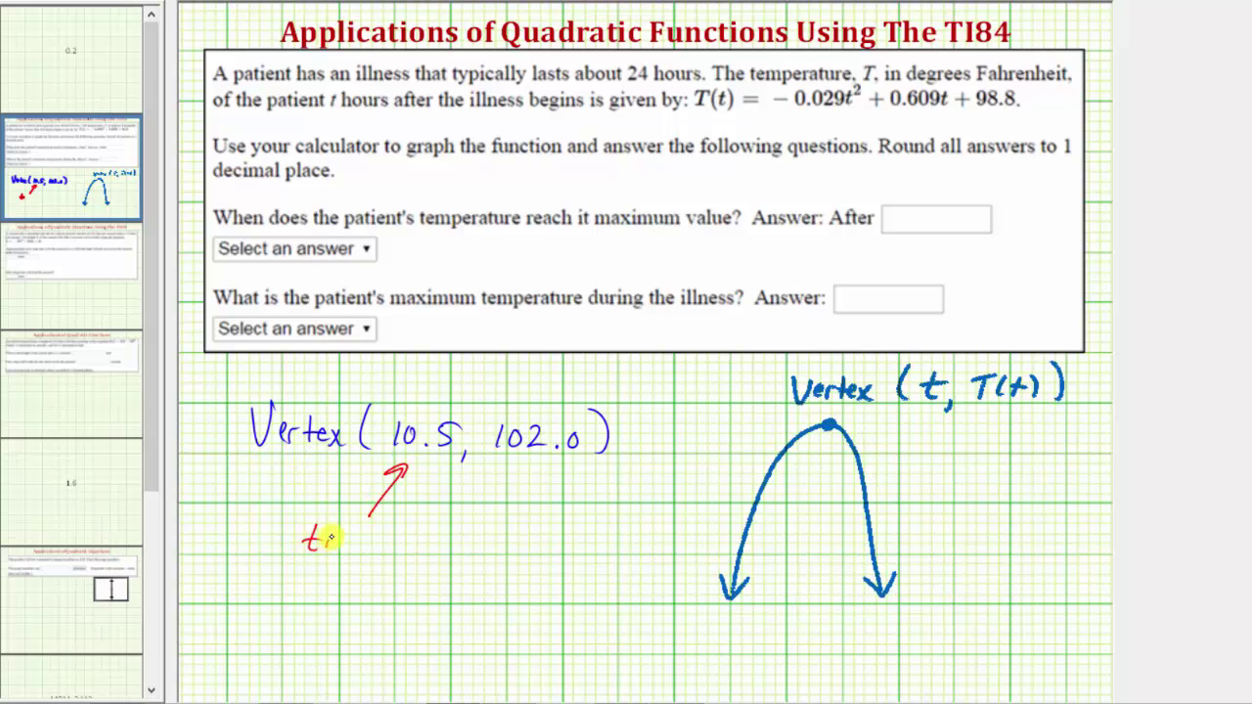
drag(347, 541, 367, 544)
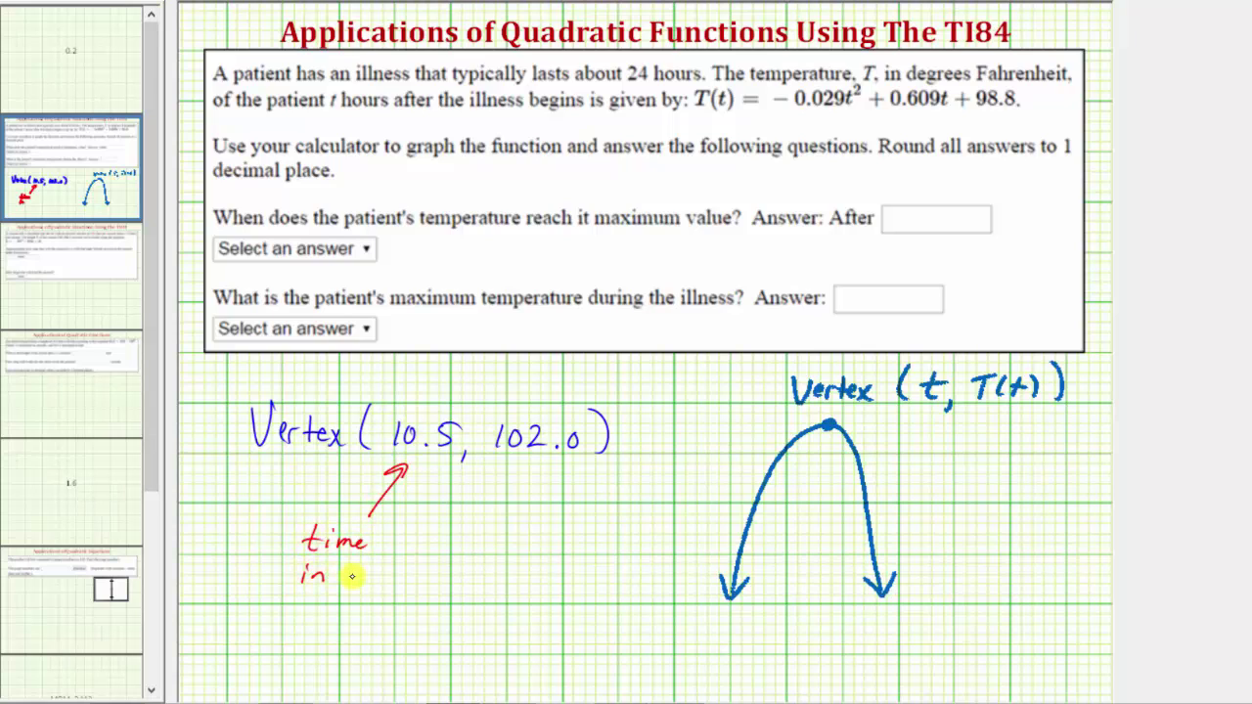
drag(347, 608, 353, 613)
drag(517, 512, 528, 504)
mouse_move(524, 564)
mouse_down()
mouse_move(586, 533)
mouse_move(574, 548)
mouse_move(624, 547)
mouse_up()
drag(507, 581, 520, 594)
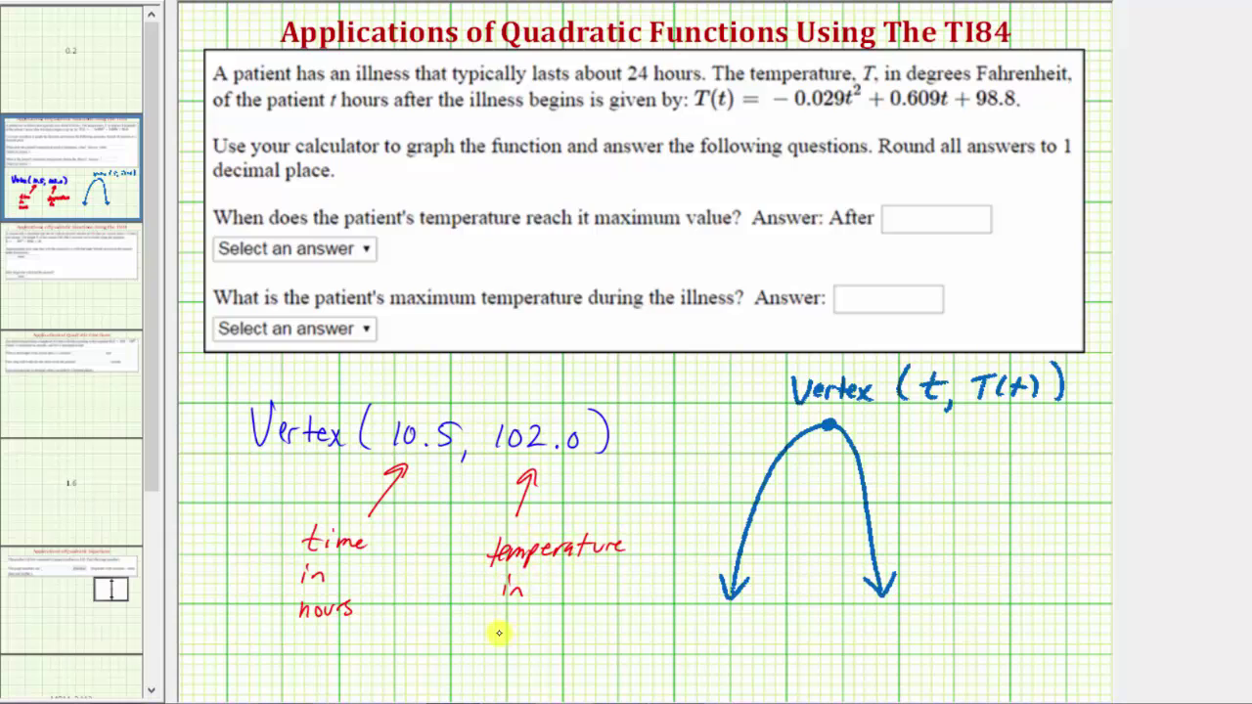
drag(538, 632, 601, 644)
drag(593, 632, 610, 631)
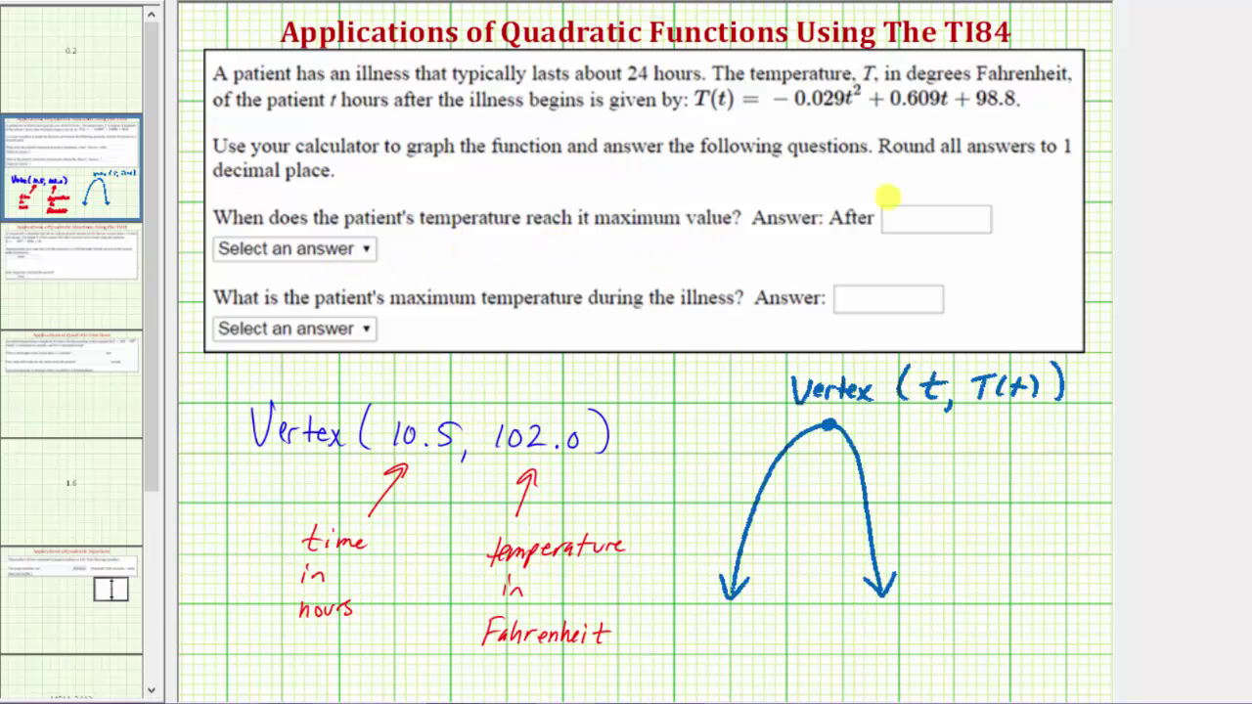
Write 10.5 hours as the first answer
click(927, 228)
drag(961, 211, 939, 231)
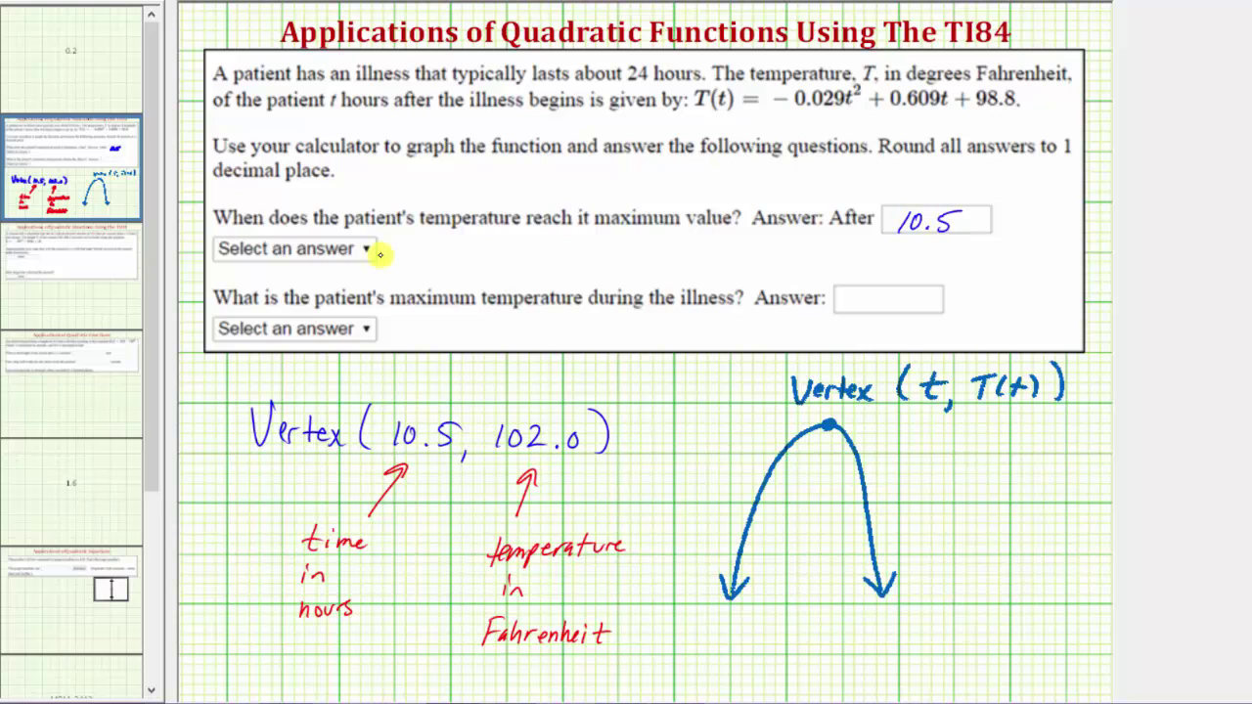
mouse_move(398, 236)
mouse_down()
mouse_move(409, 252)
mouse_move(456, 253)
mouse_up()
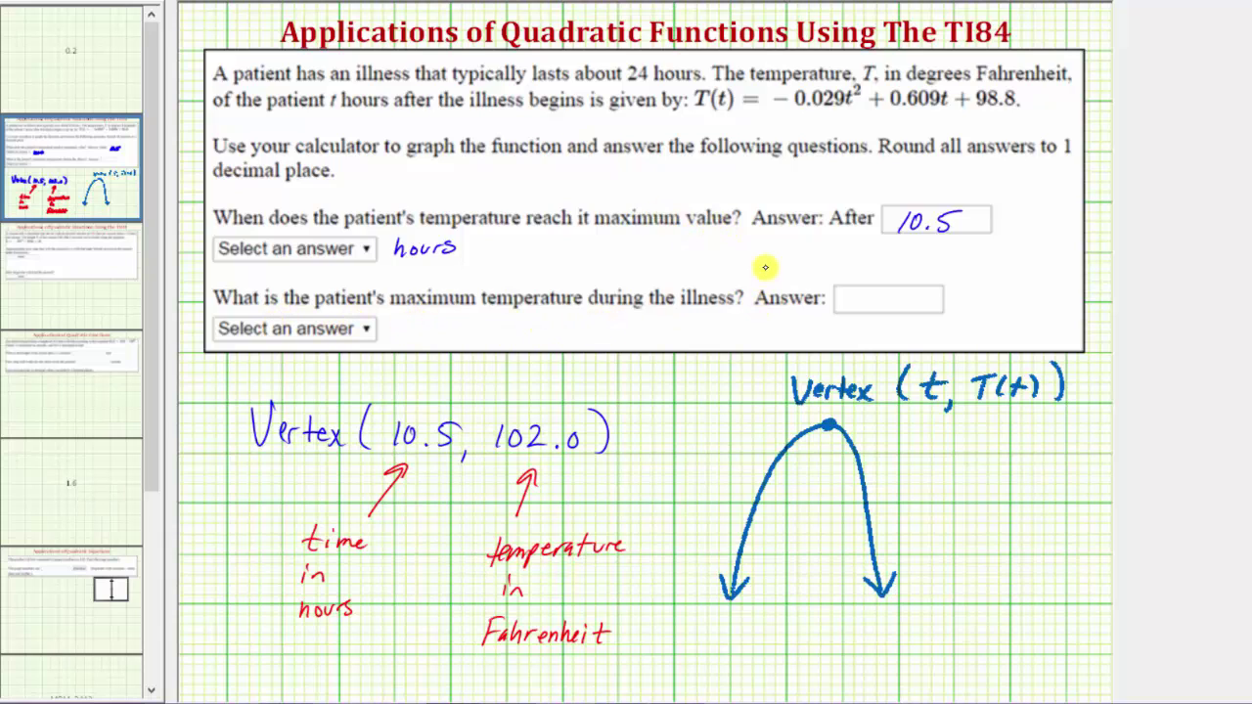
Write 102.0 °F as the maximum temperature answer
mouse_move(858, 290)
mouse_down()
mouse_move(849, 305)
mouse_move(865, 306)
mouse_up()
mouse_move(873, 293)
mouse_down()
mouse_move(886, 305)
mouse_move(906, 293)
mouse_up()
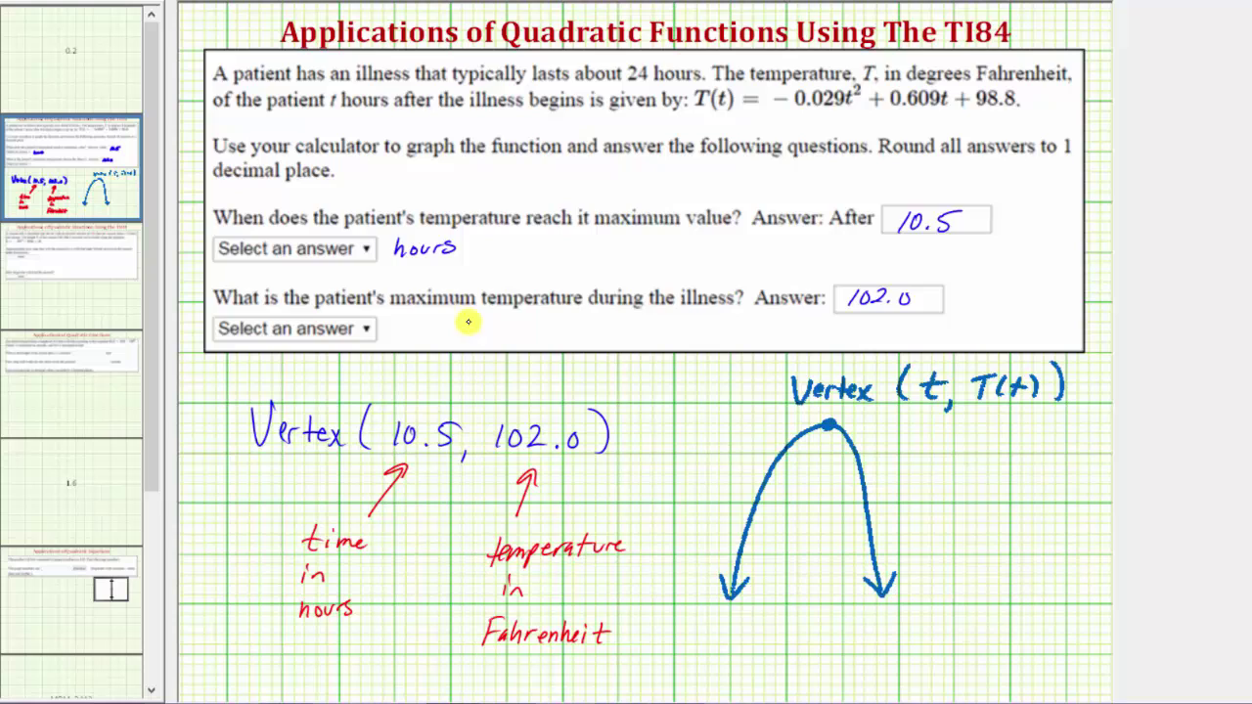
drag(398, 316, 423, 320)
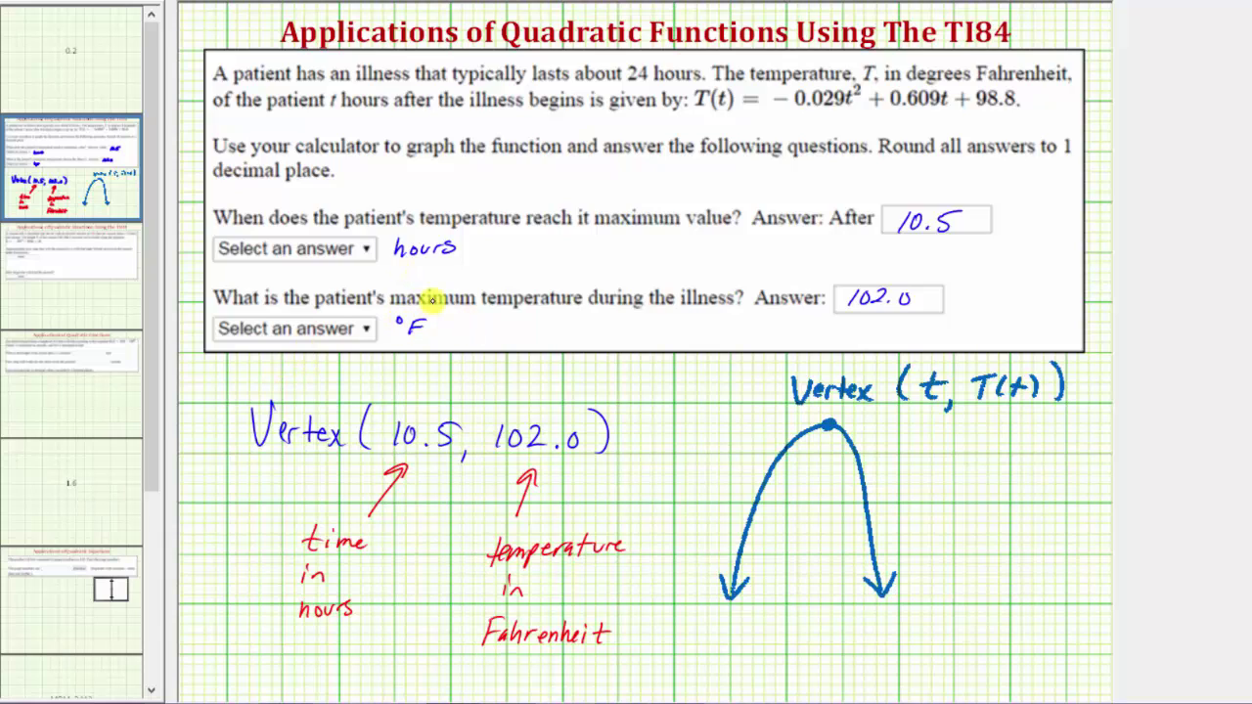